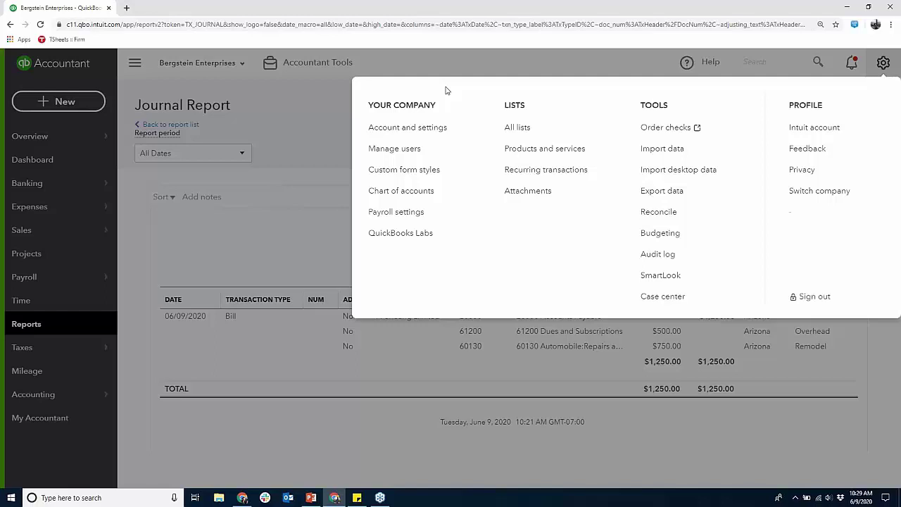
# Examine the sub-customer and parent customer options on a new customer form, closing it without saving.
pyautogui.click(262, 116)
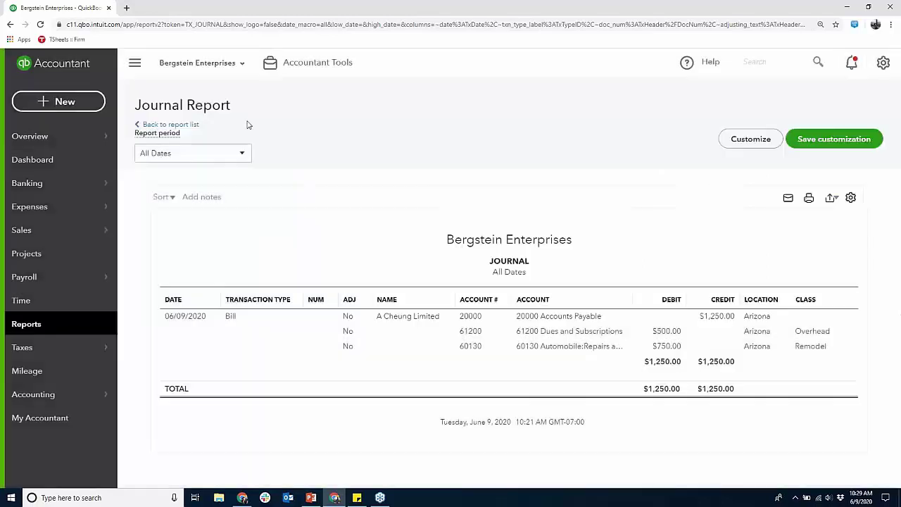
pyautogui.moveTo(60, 231)
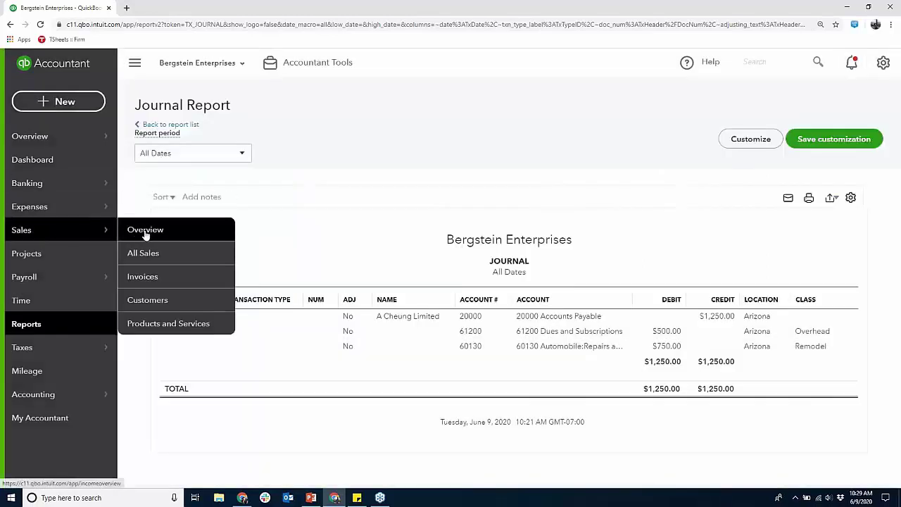
pyautogui.click(146, 300)
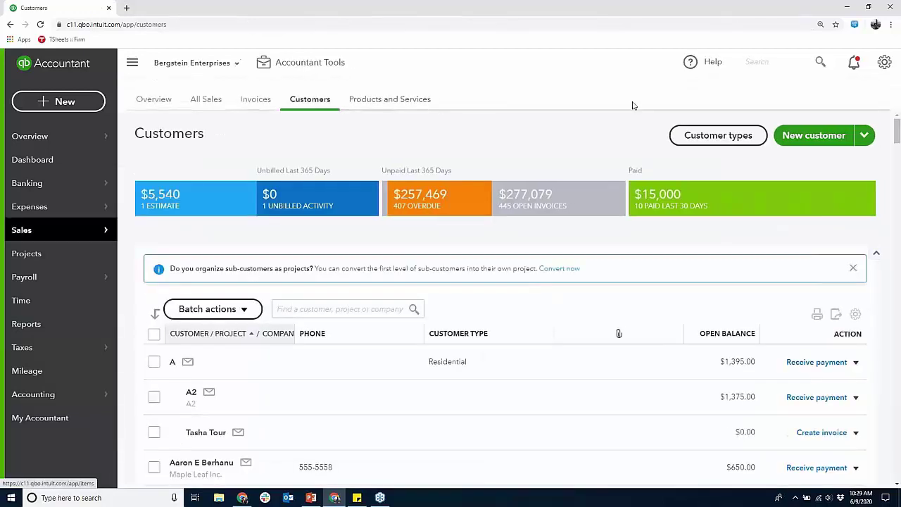
pyautogui.click(807, 138)
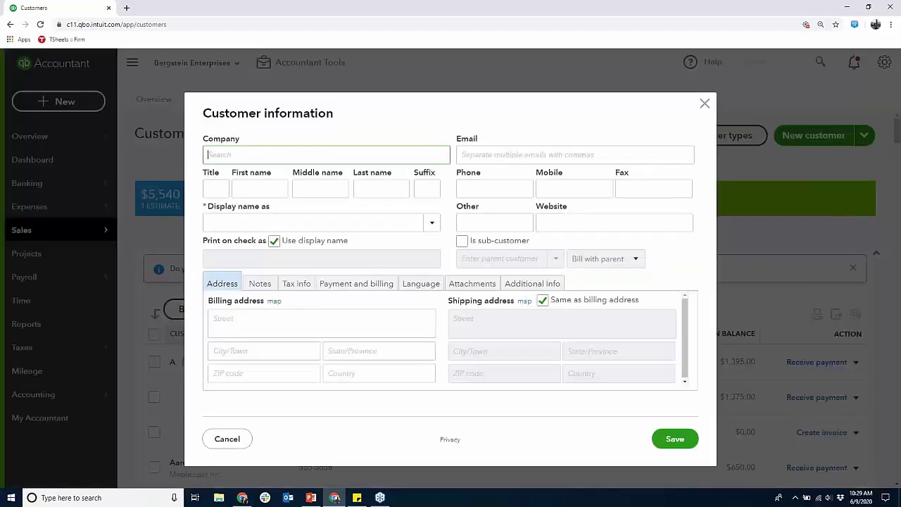
pyautogui.click(463, 243)
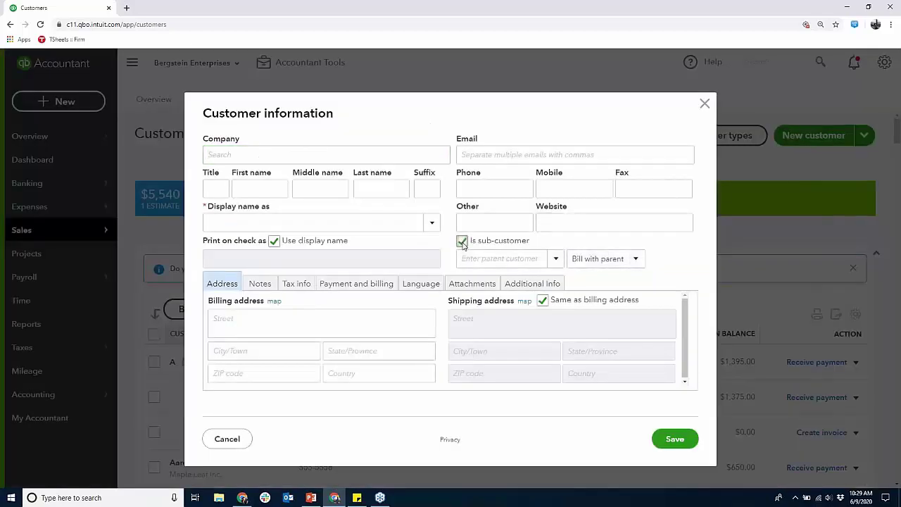
pyautogui.click(555, 260)
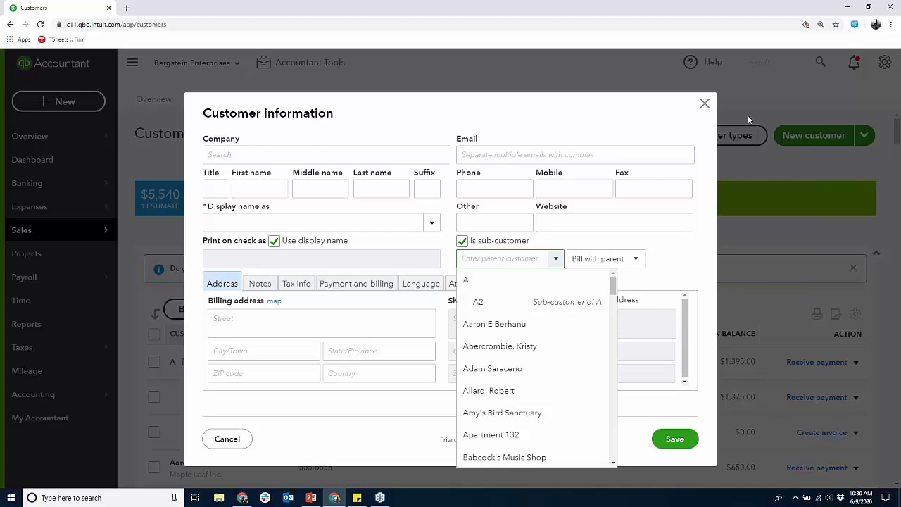
pyautogui.click(705, 104)
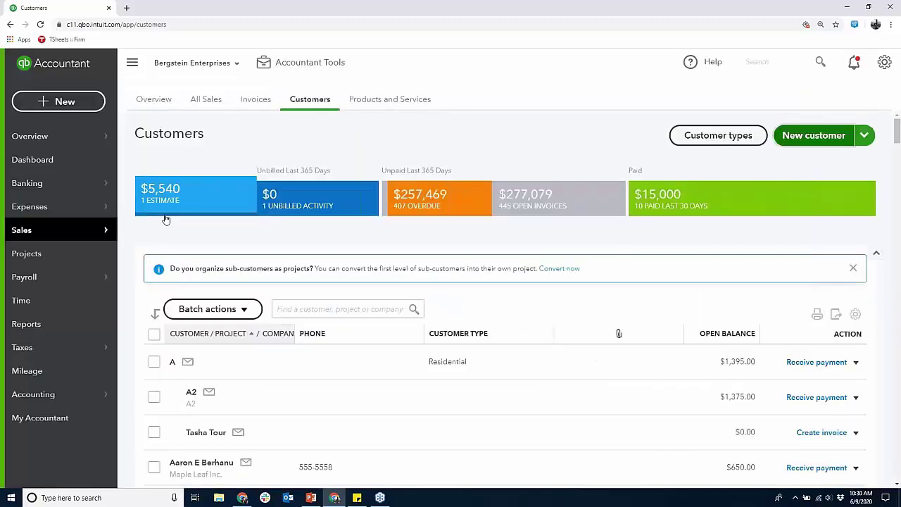
# Review the Projects and Time tracking options in the Advanced account settings, leaving the Time tracking section without saving.
pyautogui.click(885, 64)
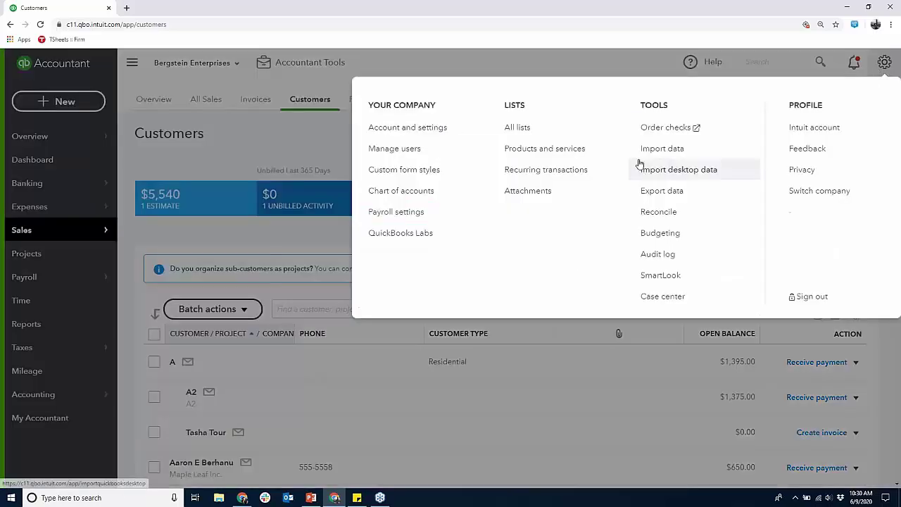
pyautogui.click(421, 129)
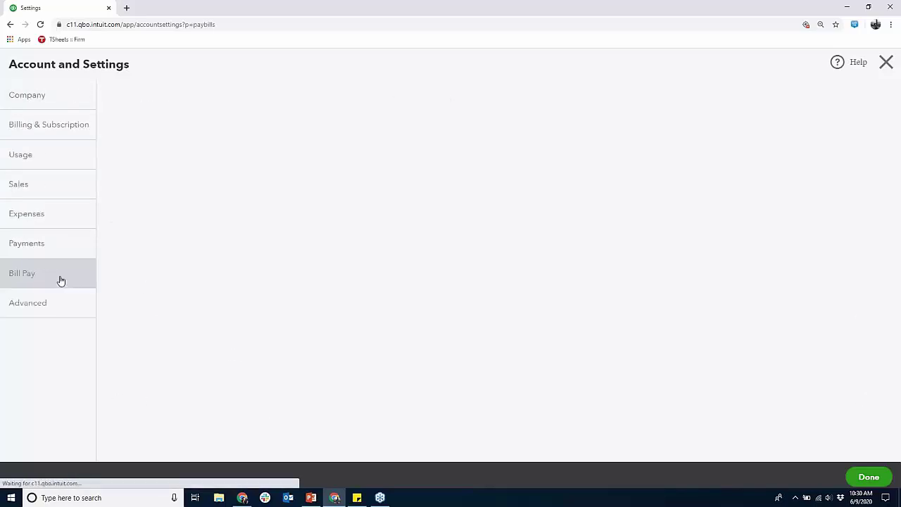
pyautogui.click(62, 310)
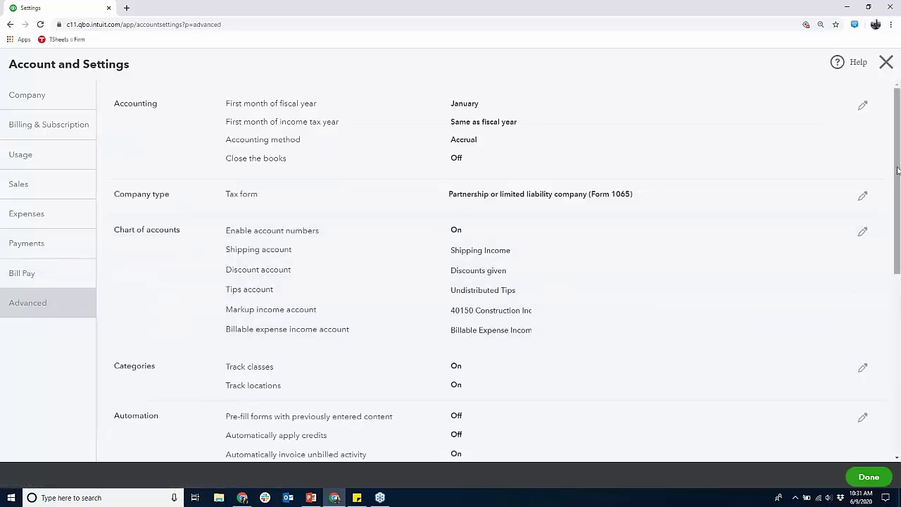
pyautogui.scroll(-3, 595, 336)
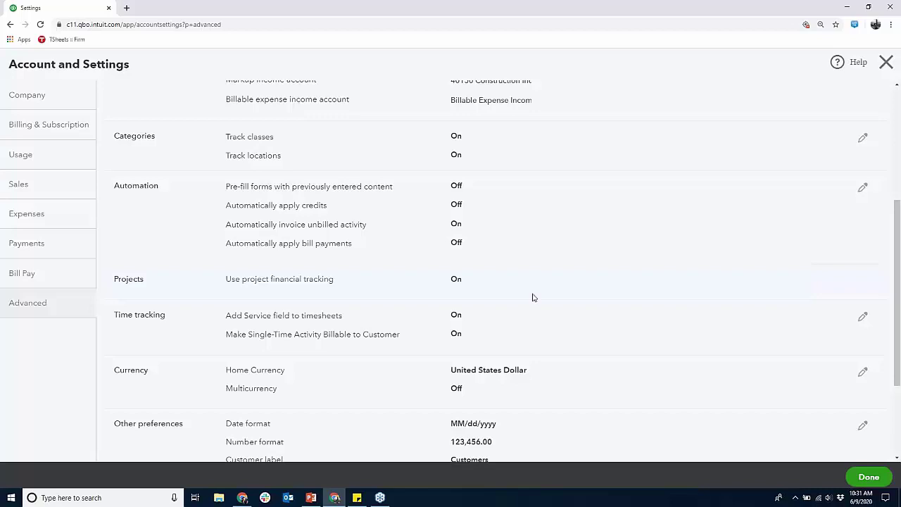
pyautogui.click(527, 328)
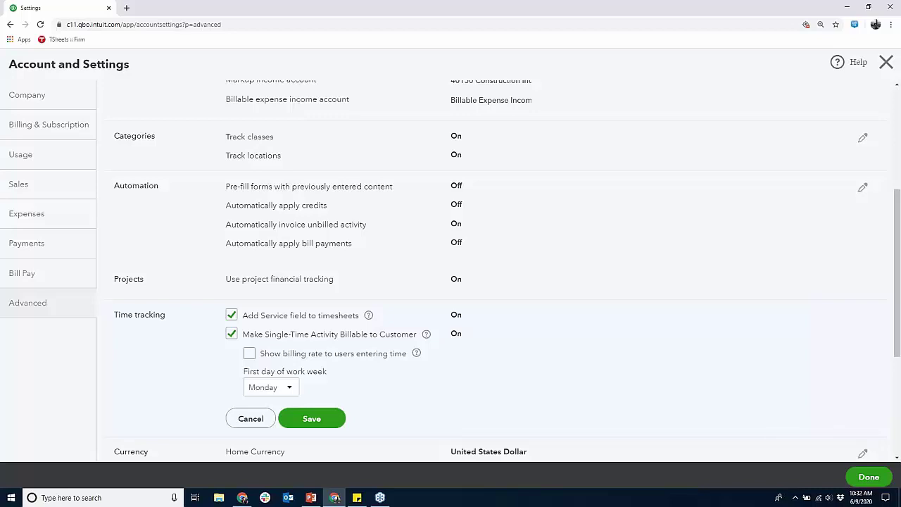
pyautogui.click(262, 419)
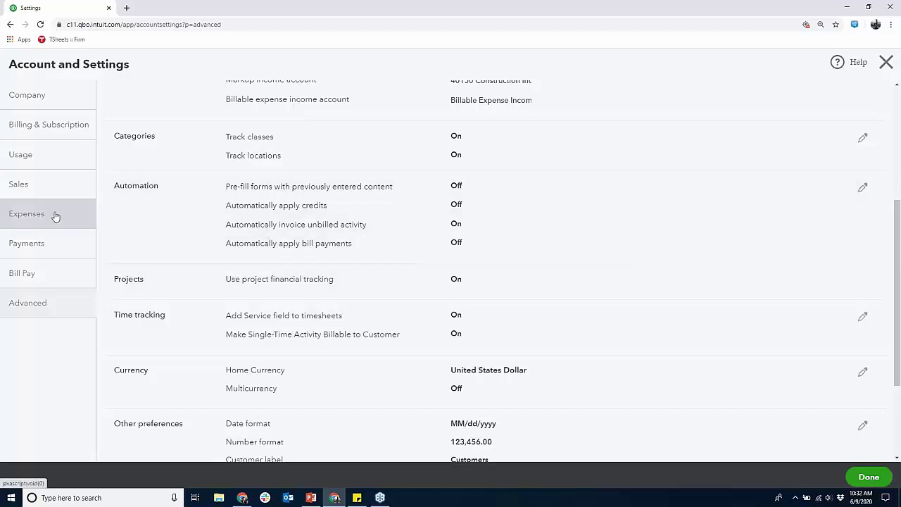
# Open the Bills and expenses section of the Expenses settings to examine its item, customer tracking and billable options.
pyautogui.click(56, 216)
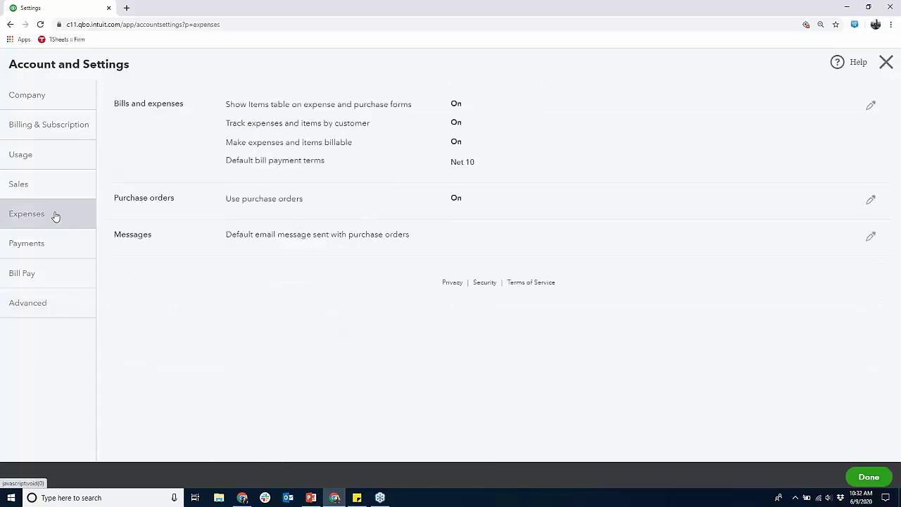
pyautogui.click(535, 139)
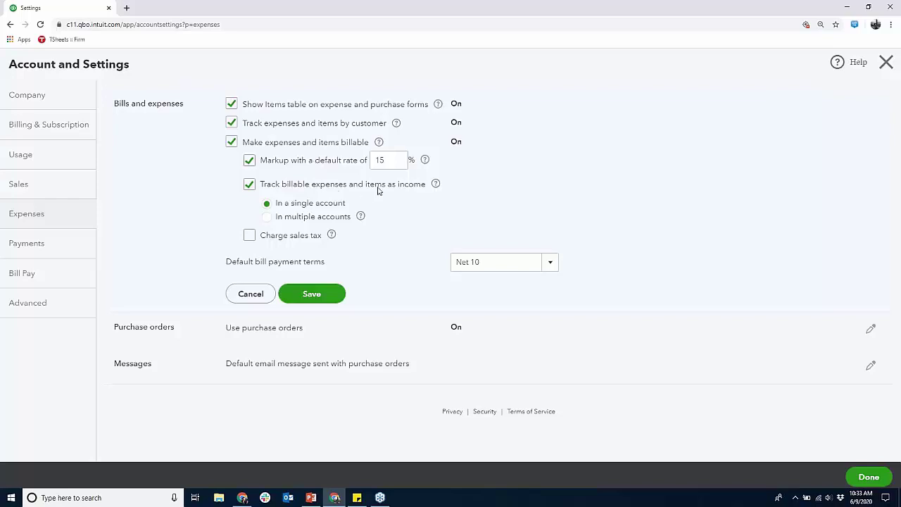
# Duplicate the settings page in another browser tab and open a new expense form there.
pyautogui.rightClick(89, 14)
pyautogui.click(141, 56)
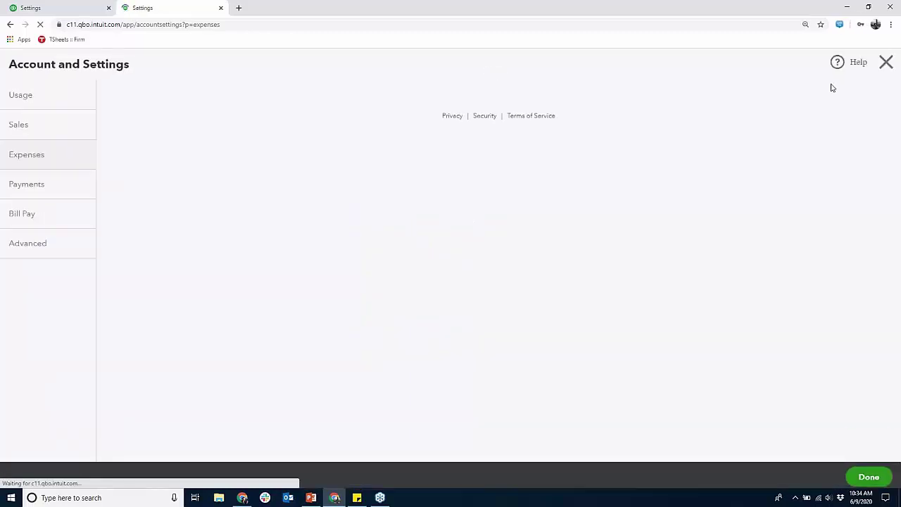
pyautogui.click(886, 64)
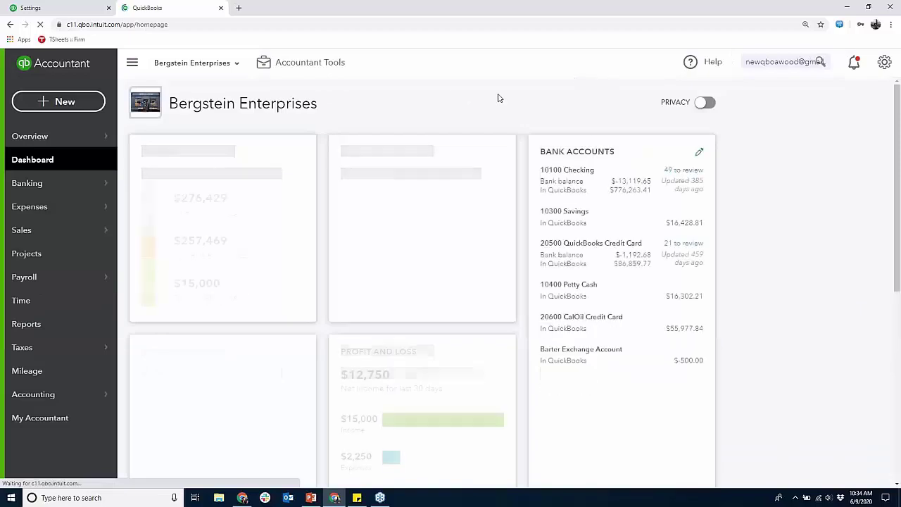
pyautogui.scroll(-1, 445, 94)
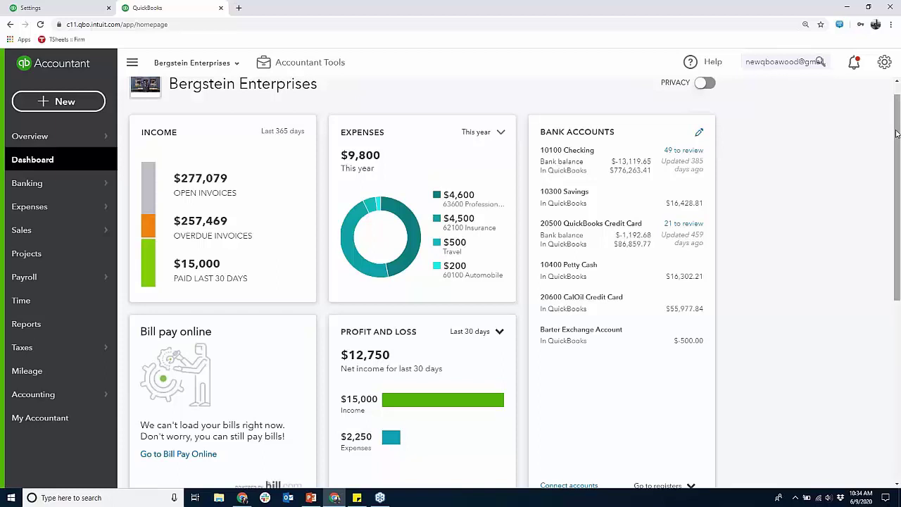
pyautogui.scroll(1, 892, 143)
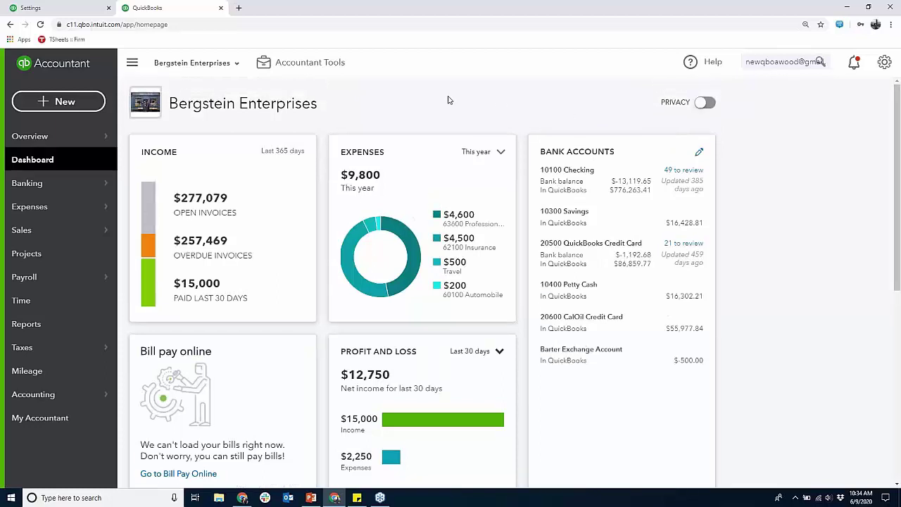
pyautogui.click(65, 102)
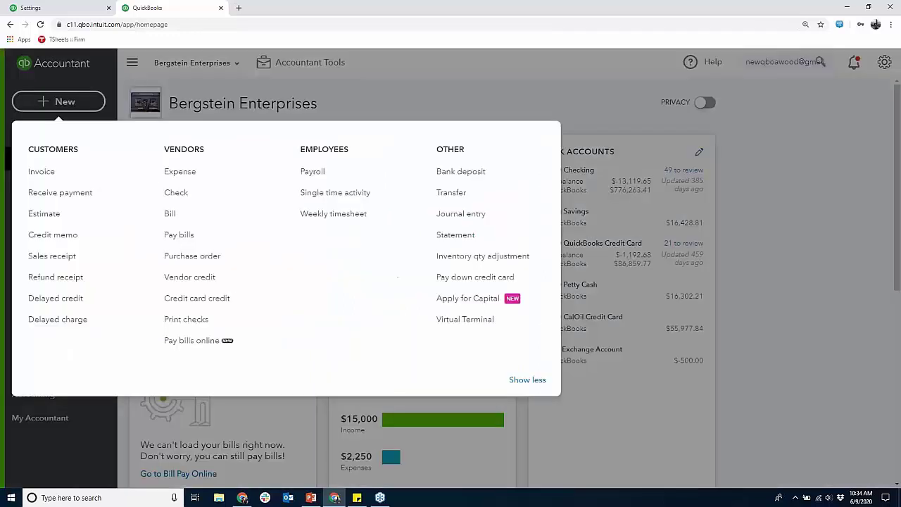
pyautogui.click(180, 171)
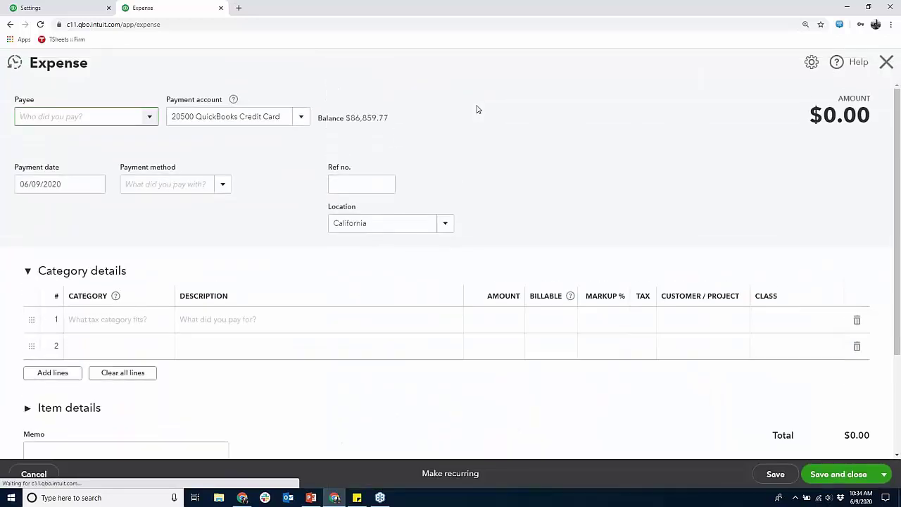
# Set the expense's payee to Home Depot and collapse the suggested transactions.
pyautogui.click(149, 118)
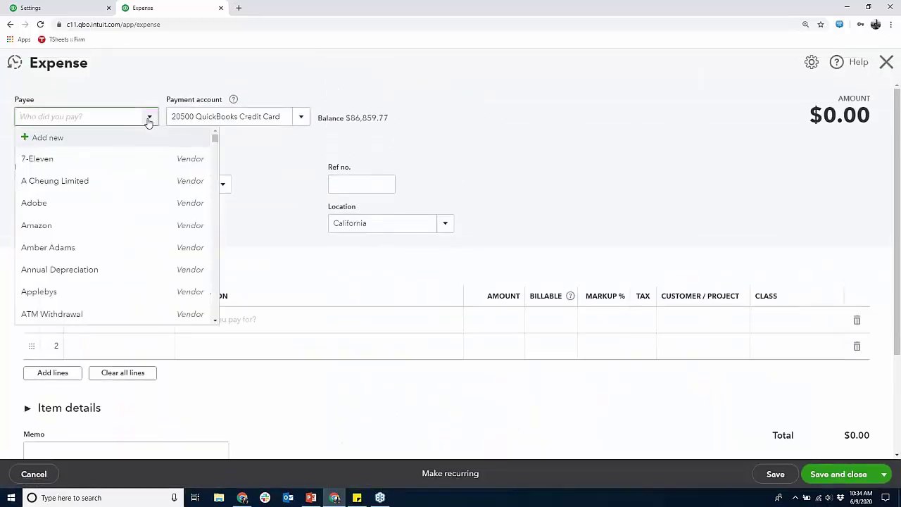
pyautogui.write('home')
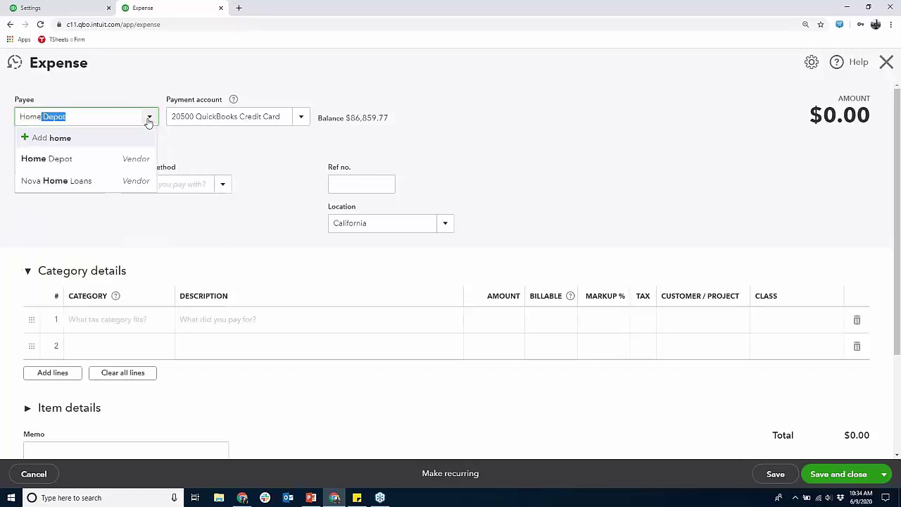
pyautogui.click(88, 159)
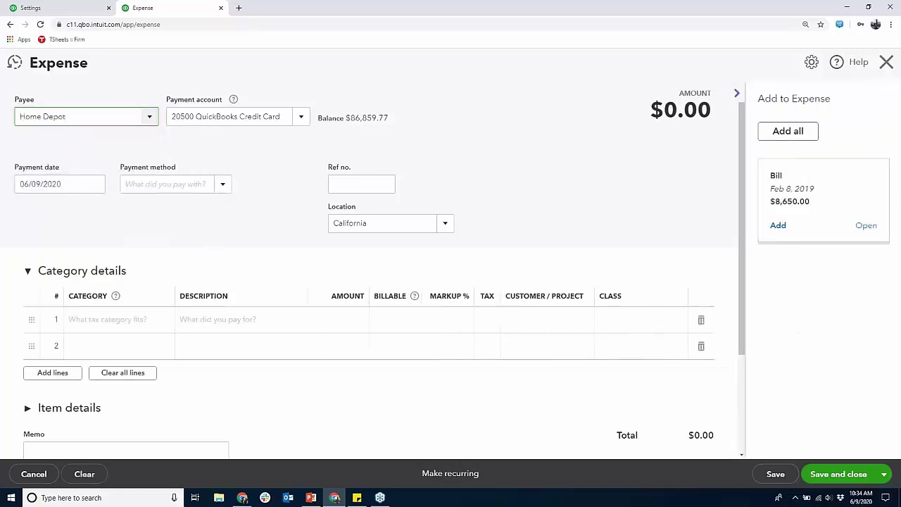
pyautogui.click(736, 93)
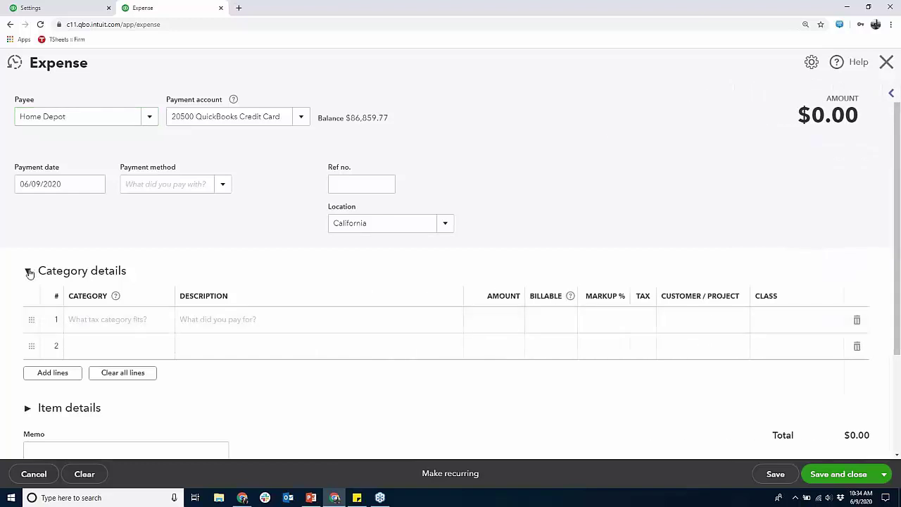
# Fill the first category line with 54520 Freight & Delivery and an amount of 250, and view its customer/project choices.
pyautogui.click(94, 318)
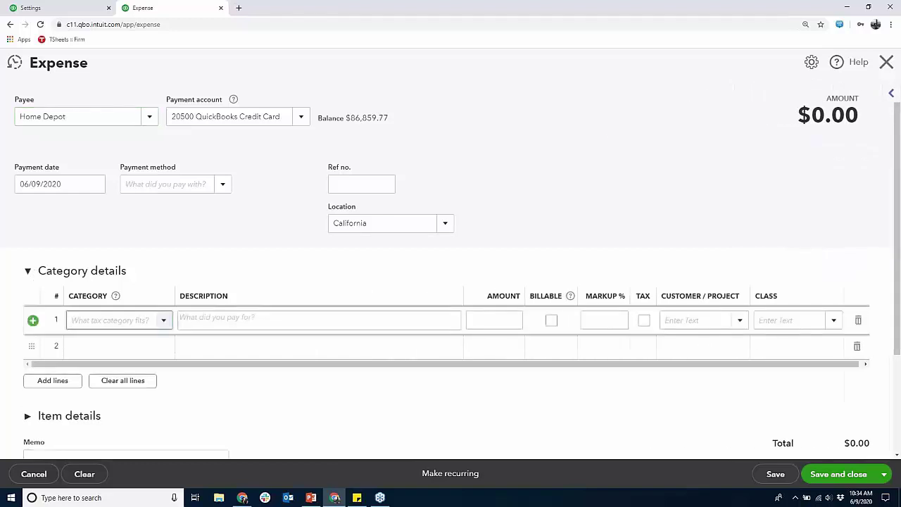
pyautogui.write('frei')
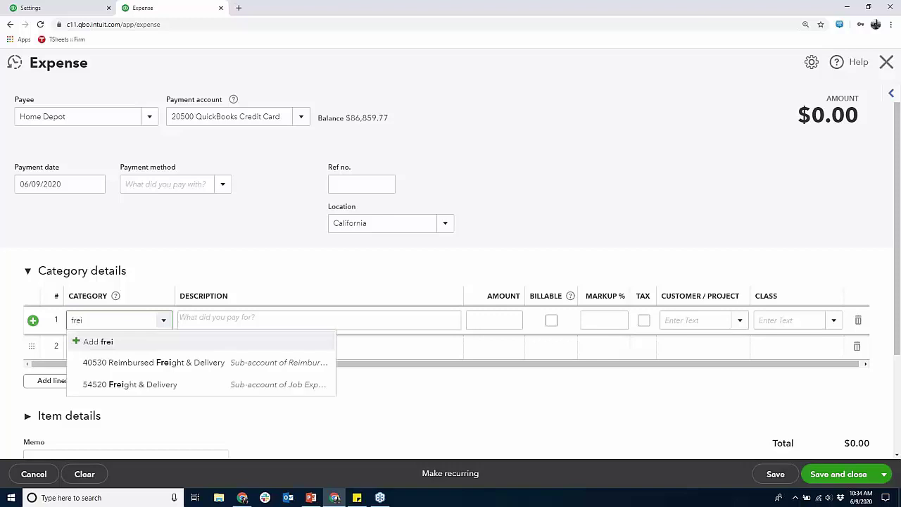
pyautogui.click(136, 387)
pyautogui.click(512, 321)
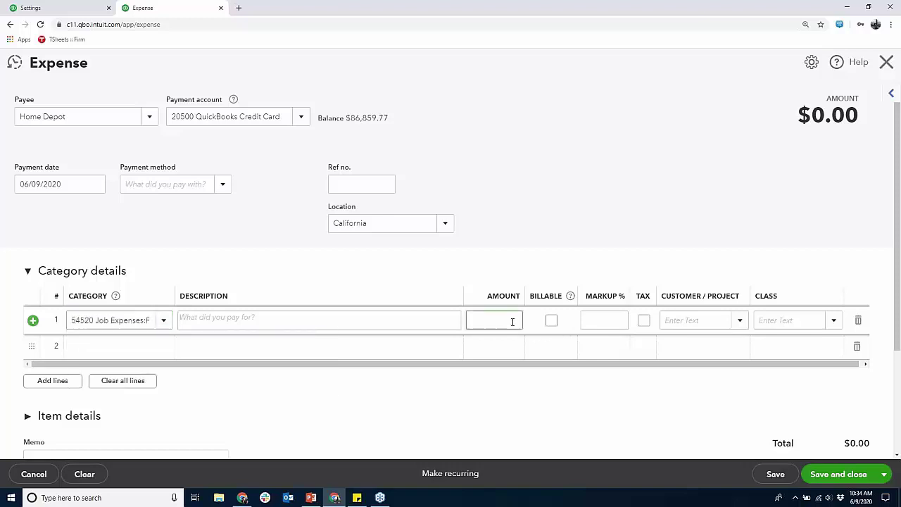
pyautogui.write('250')
pyautogui.click(739, 325)
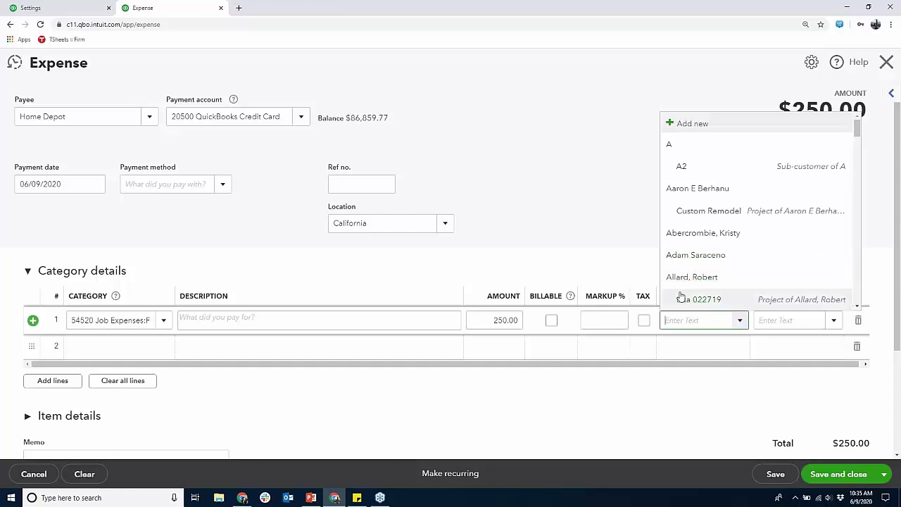
pyautogui.click(582, 171)
# Duplicate the expense form's browser tab and bring up the open Bills and expenses settings for review.
pyautogui.rightClick(159, 12)
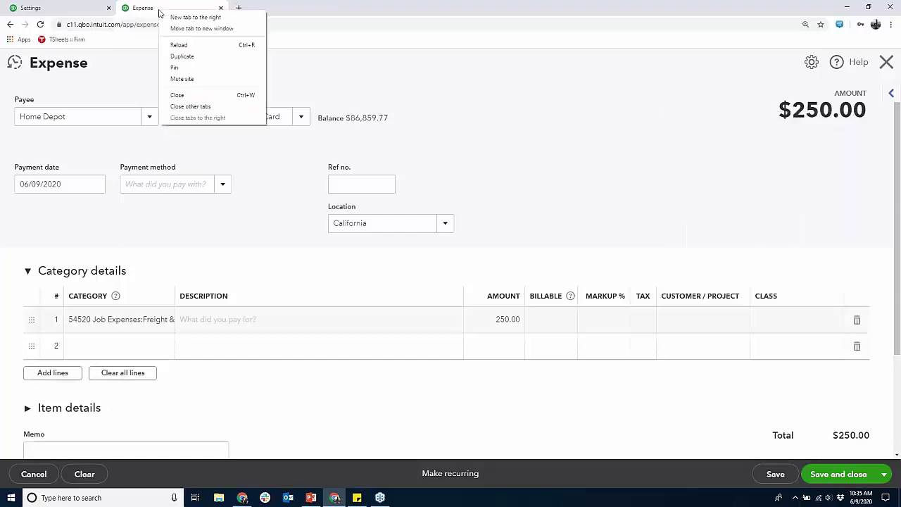
pyautogui.click(186, 56)
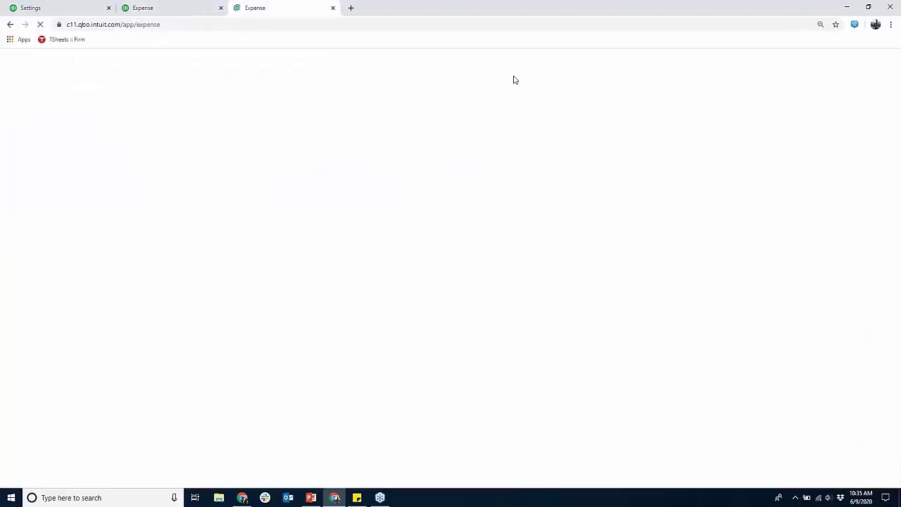
pyautogui.click(71, 8)
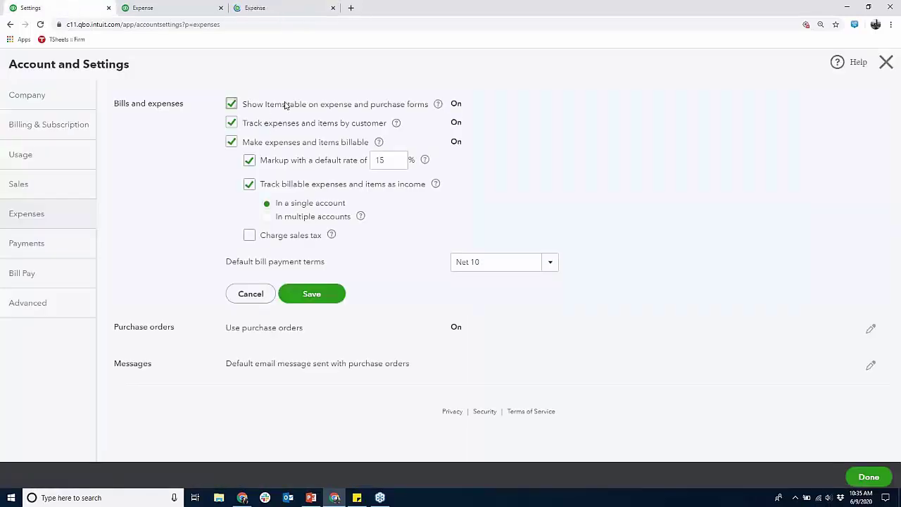
# Return to the Home Depot expense and expand its Item details section to examine the product/service columns.
pyautogui.click(176, 8)
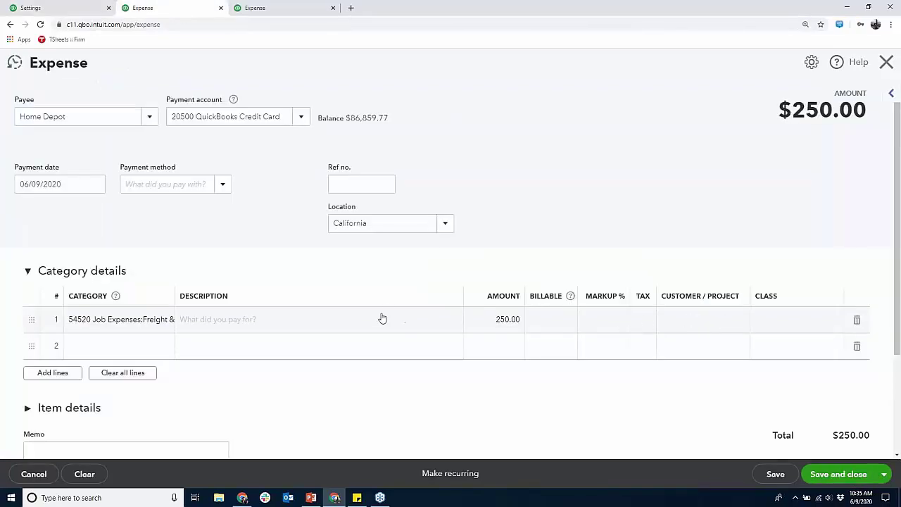
pyautogui.click(27, 409)
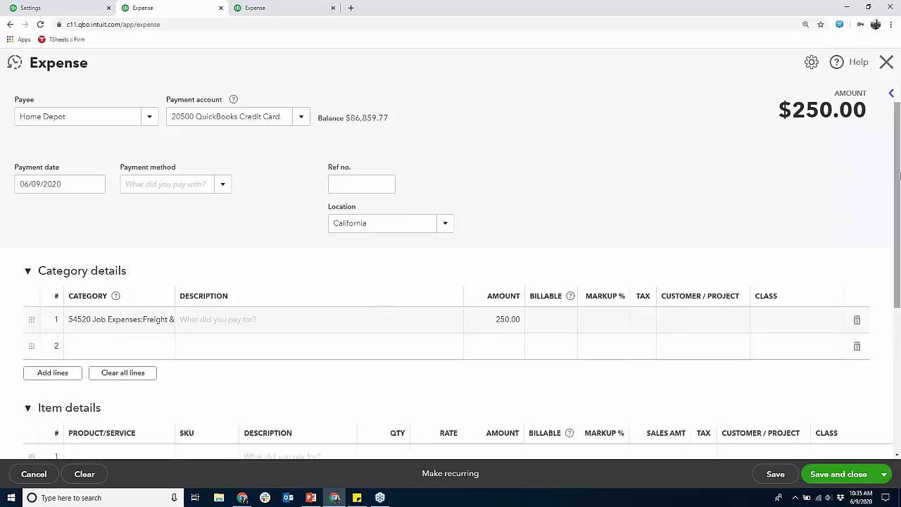
pyautogui.moveTo(898, 175); pyautogui.dragTo(900, 271)
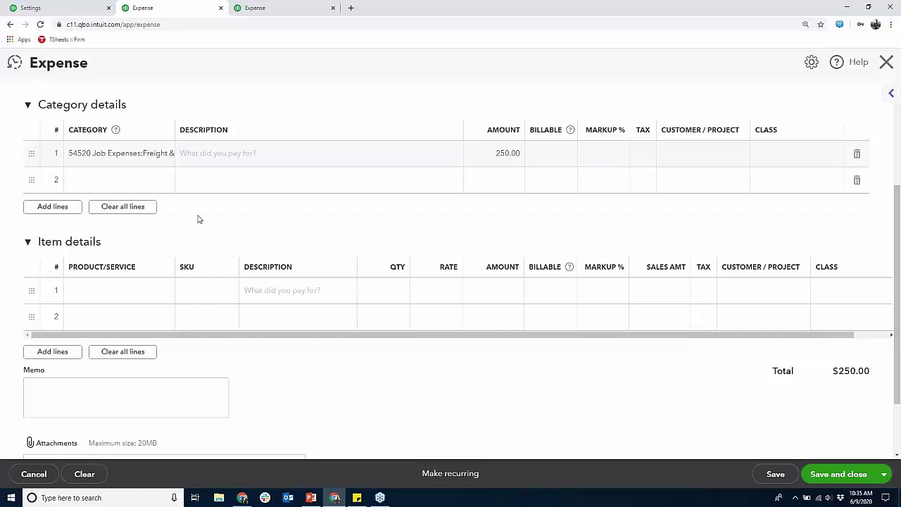
# Fill the first item line of the Home Depot expense with Contractor Work:Framing and an amount of 600.
pyautogui.click(126, 302)
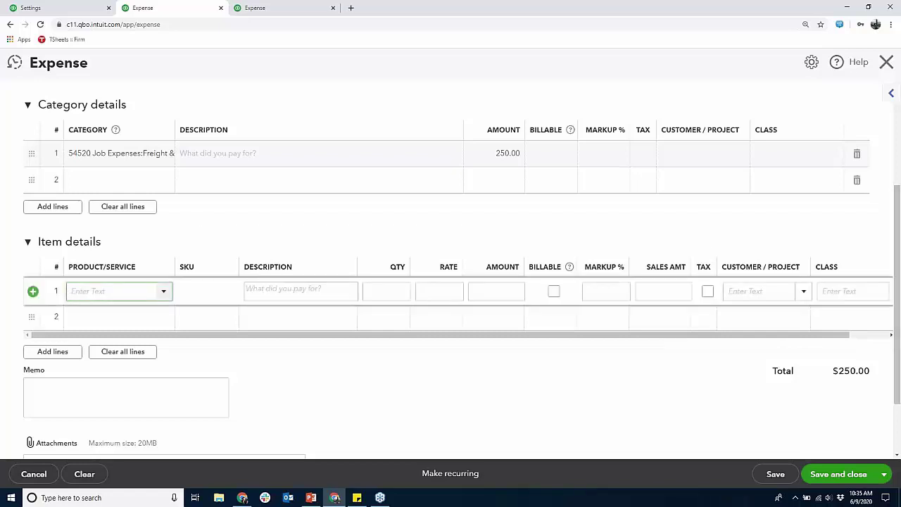
pyautogui.write('fra')
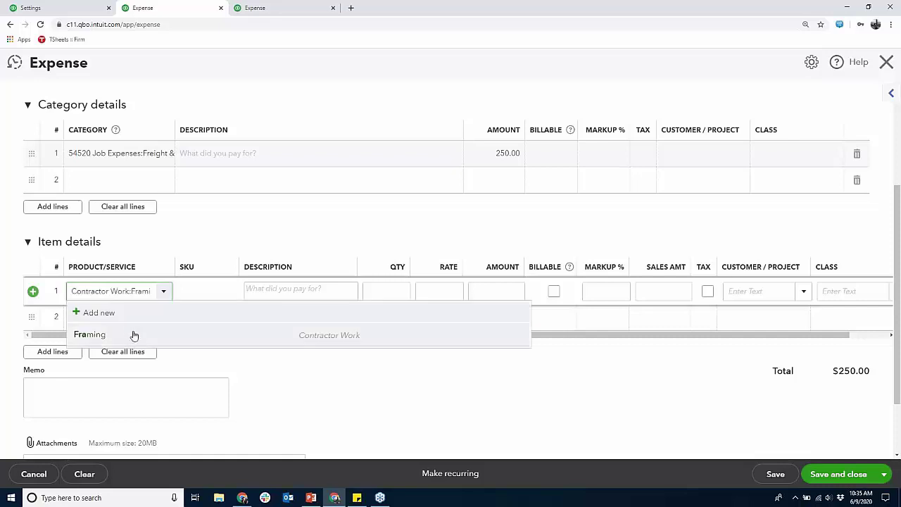
pyautogui.click(133, 335)
pyautogui.click(495, 291)
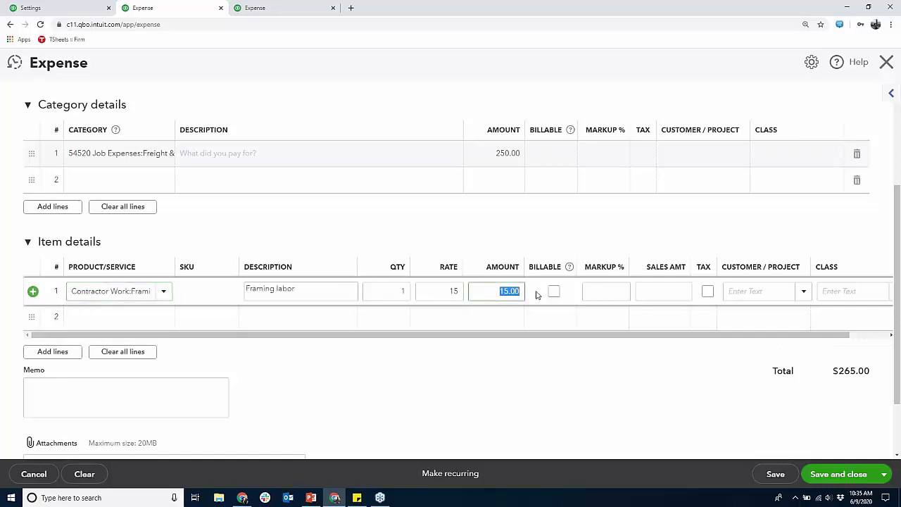
pyautogui.write('600')
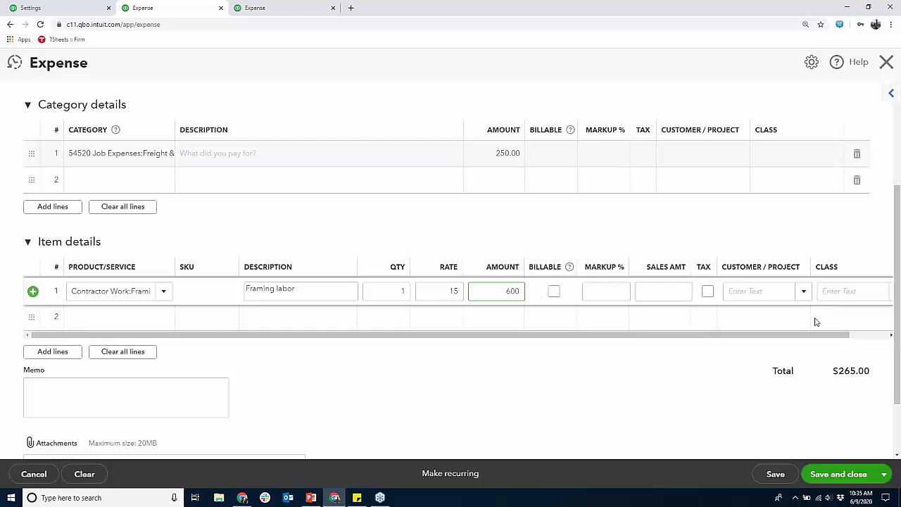
# Close the blank duplicate expense form and open the Projects list in its place.
pyautogui.click(276, 15)
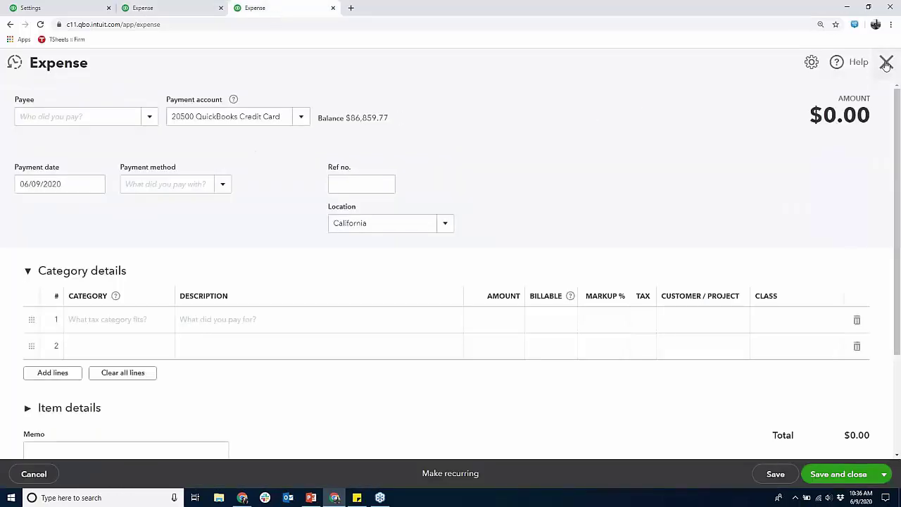
pyautogui.click(887, 62)
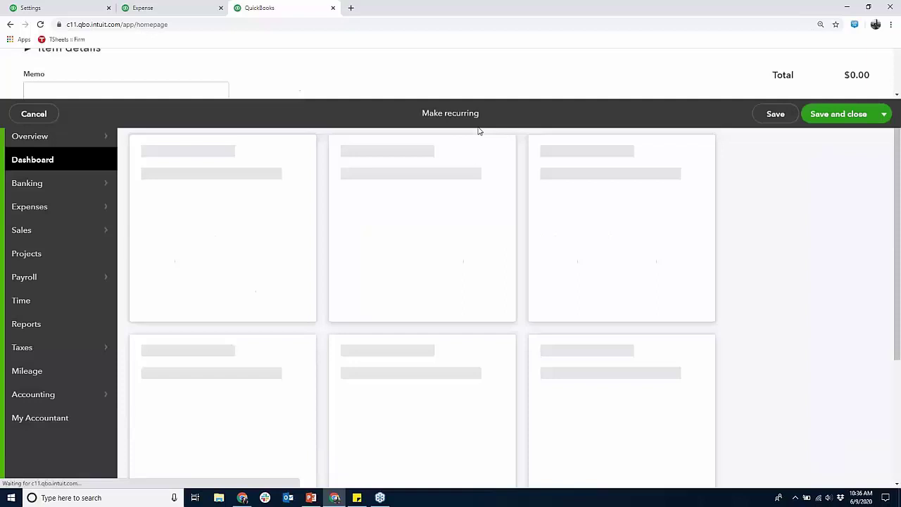
pyautogui.click(35, 254)
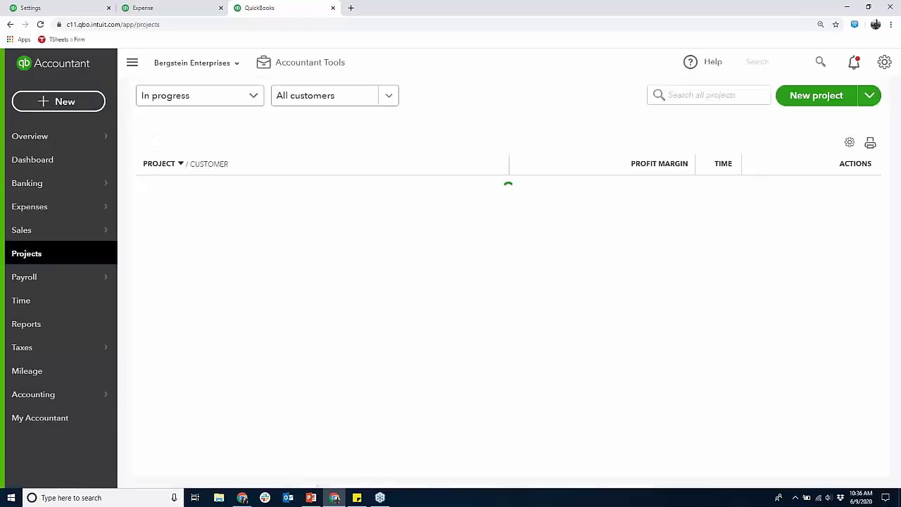
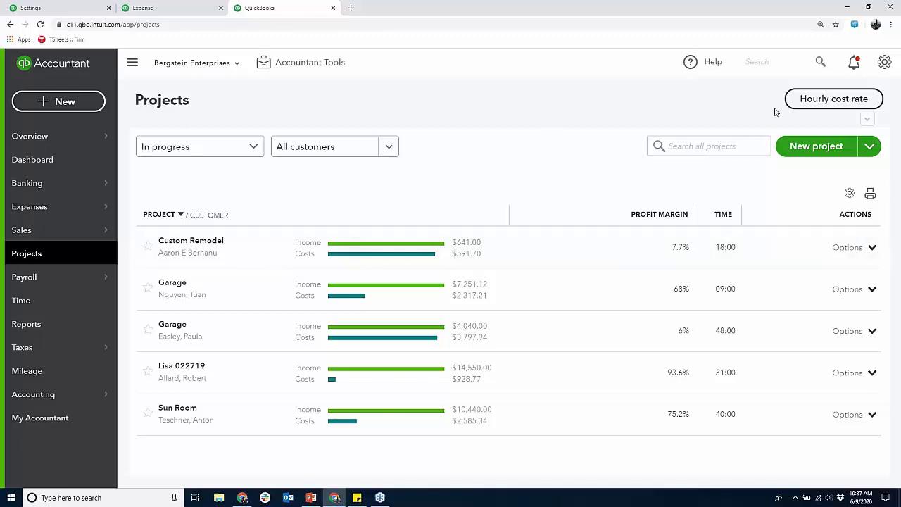
# Examine the hourly cost rate calculator for the first listed employee and close the cost rates without changes.
pyautogui.click(839, 103)
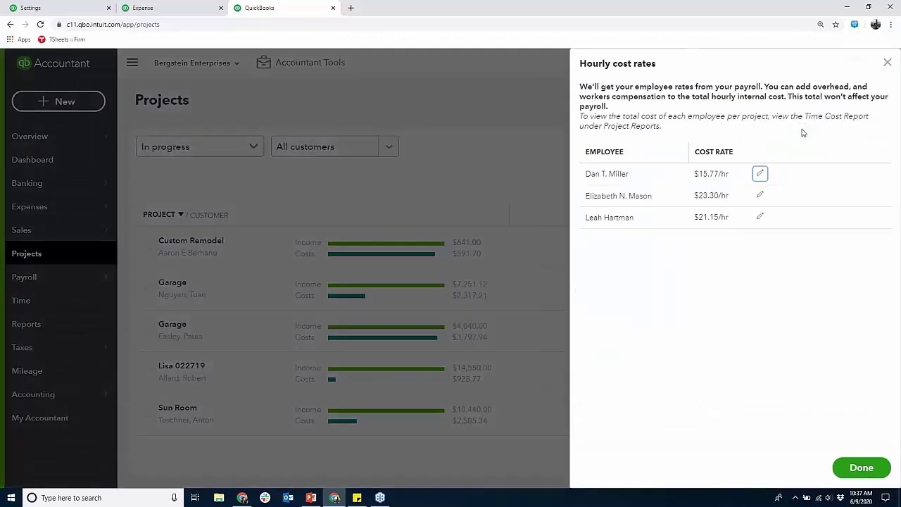
pyautogui.click(760, 174)
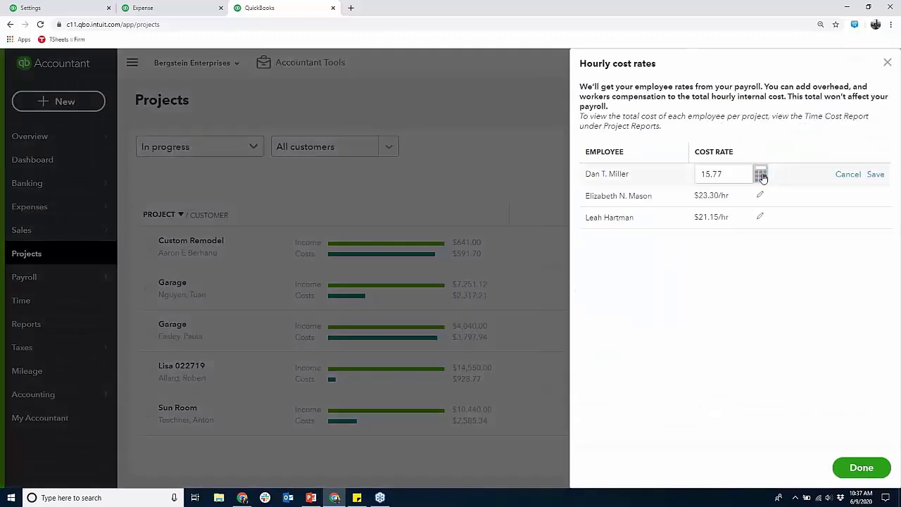
pyautogui.click(762, 175)
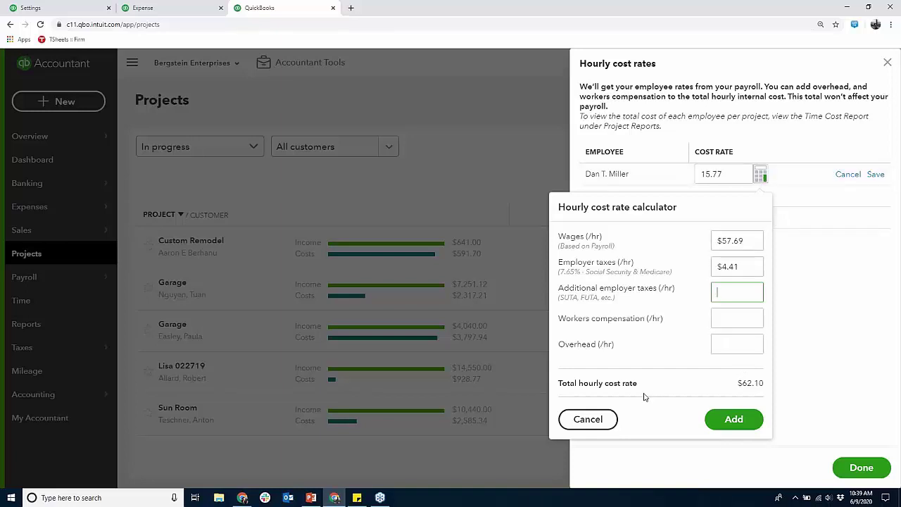
pyautogui.click(604, 419)
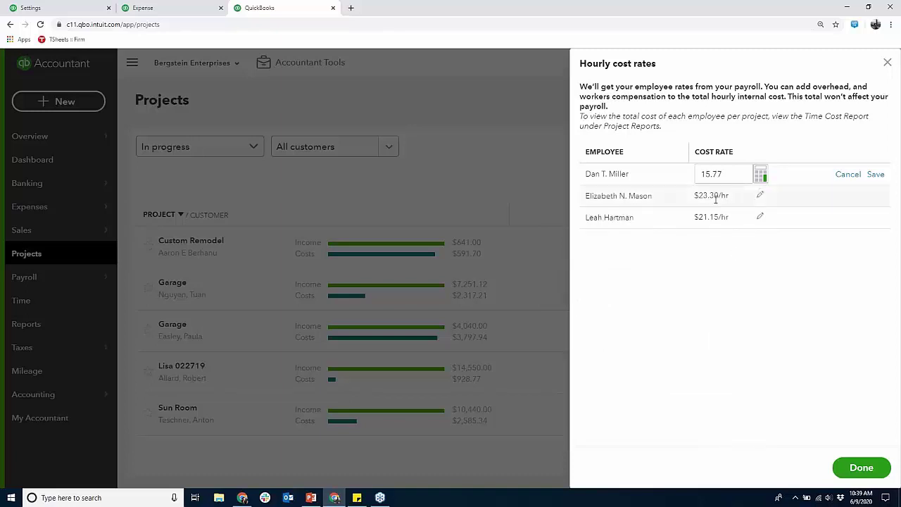
pyautogui.click(887, 63)
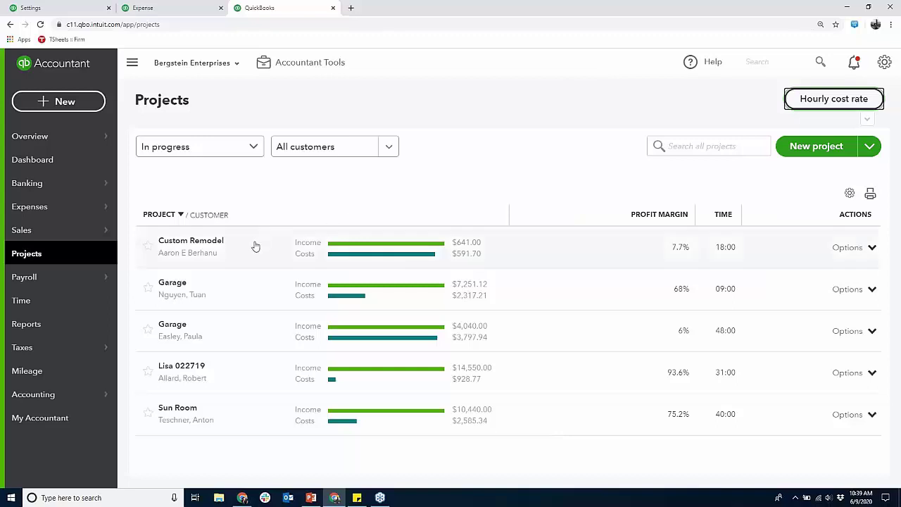
# Start a single time activity for the employee with Regular Pay, assigned to the Custom Remodel project.
pyautogui.click(82, 102)
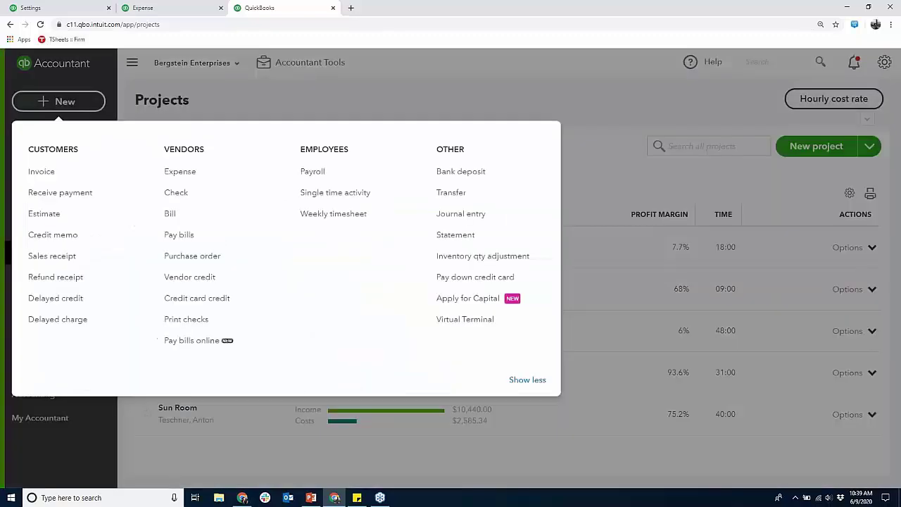
pyautogui.click(335, 195)
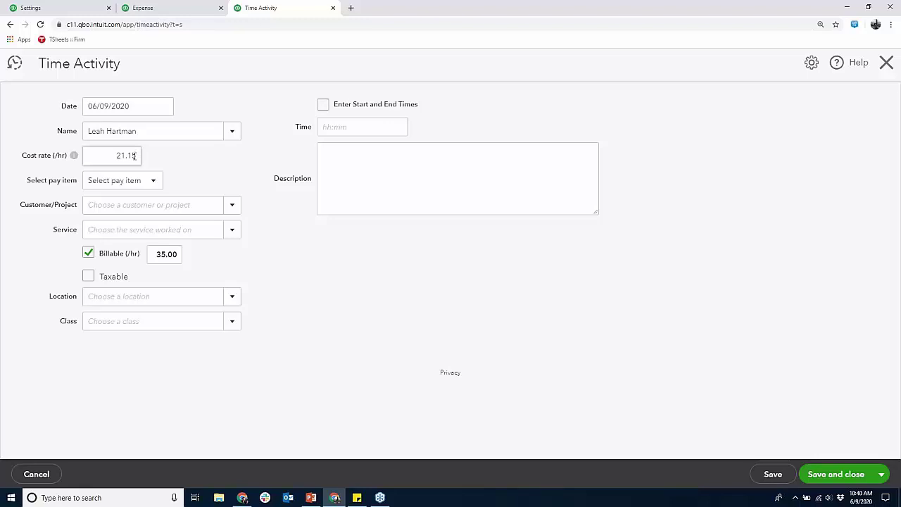
pyautogui.click(153, 180)
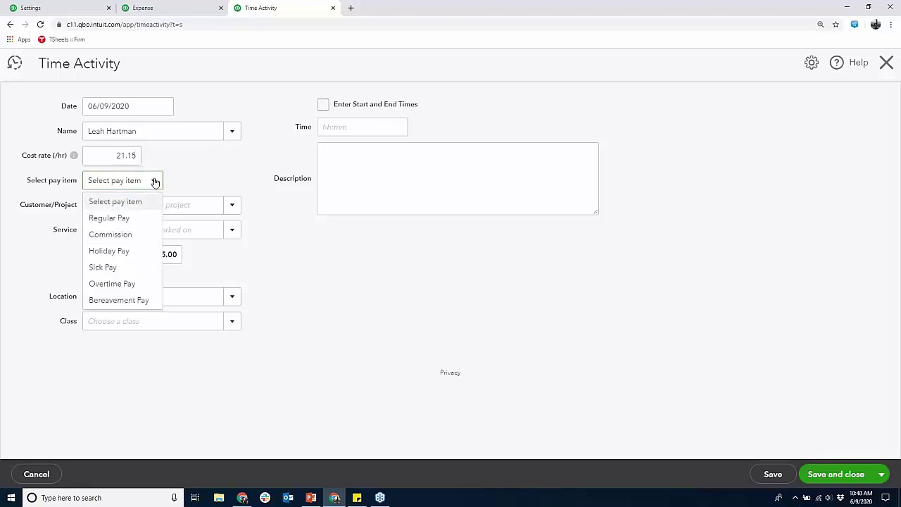
pyautogui.click(128, 220)
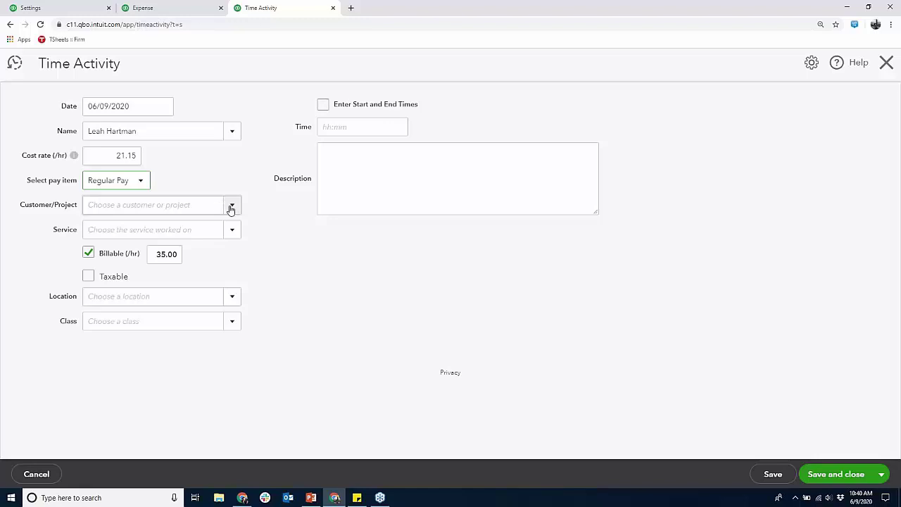
pyautogui.click(231, 208)
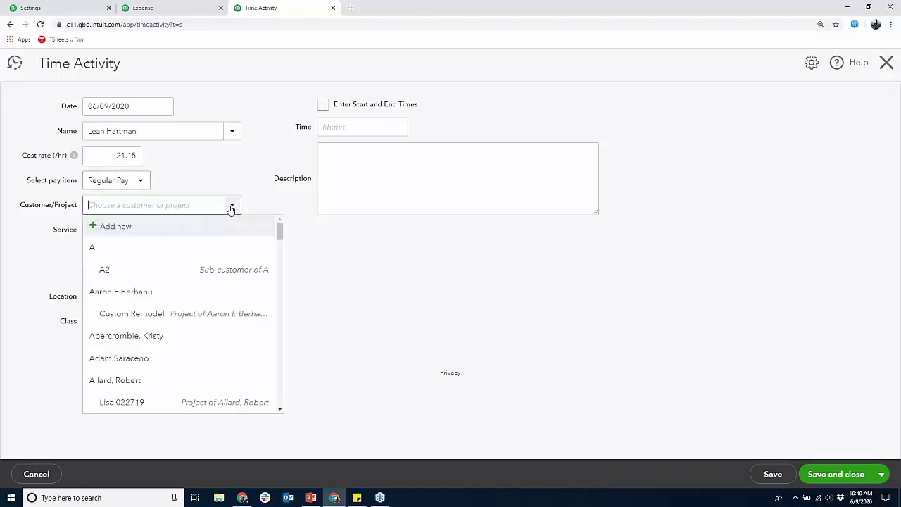
pyautogui.click(210, 313)
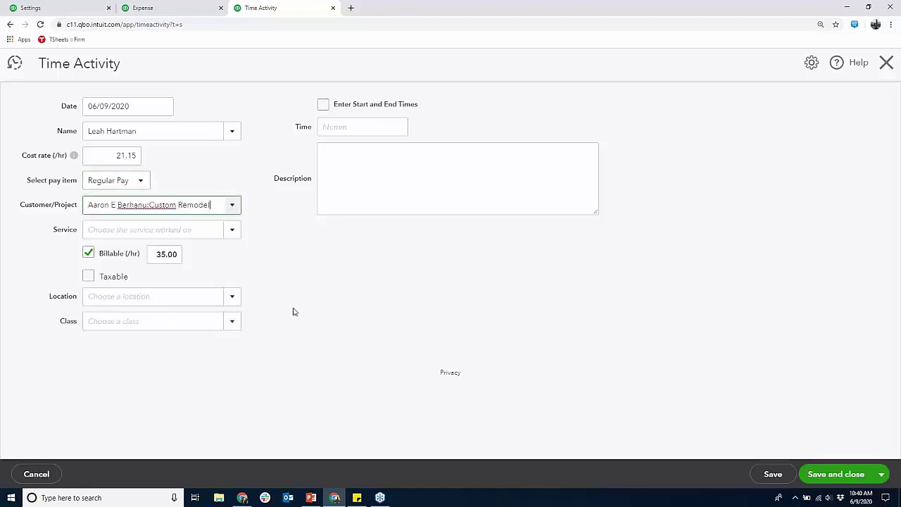
# Complete the time activity with the Contractor Work:Framing service and 10 non-billable hours, and save it.
pyautogui.click(231, 232)
pyautogui.write('fram')
pyautogui.click(197, 269)
pyautogui.click(373, 126)
pyautogui.write('10')
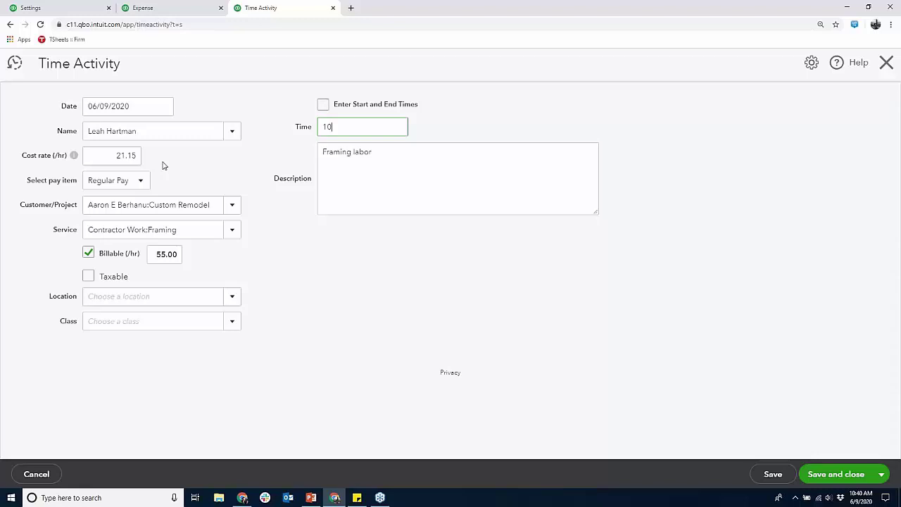
pyautogui.click(88, 253)
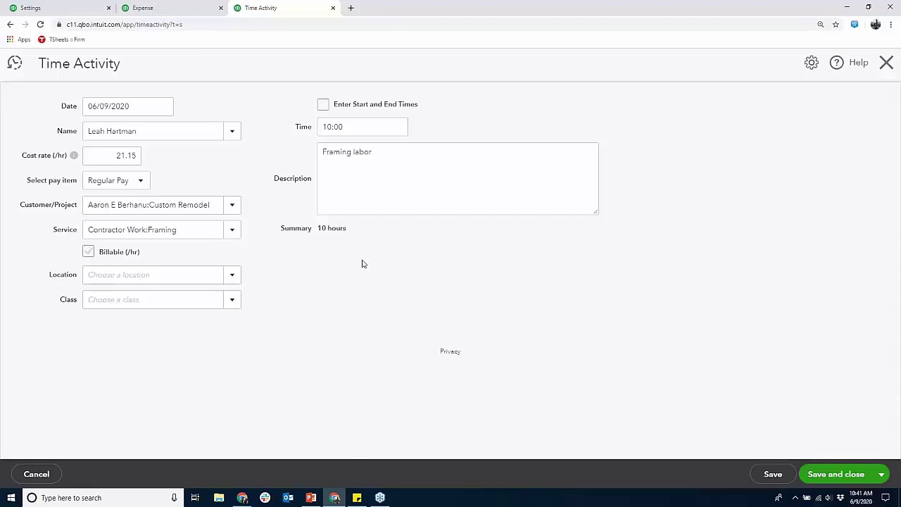
pyautogui.click(836, 476)
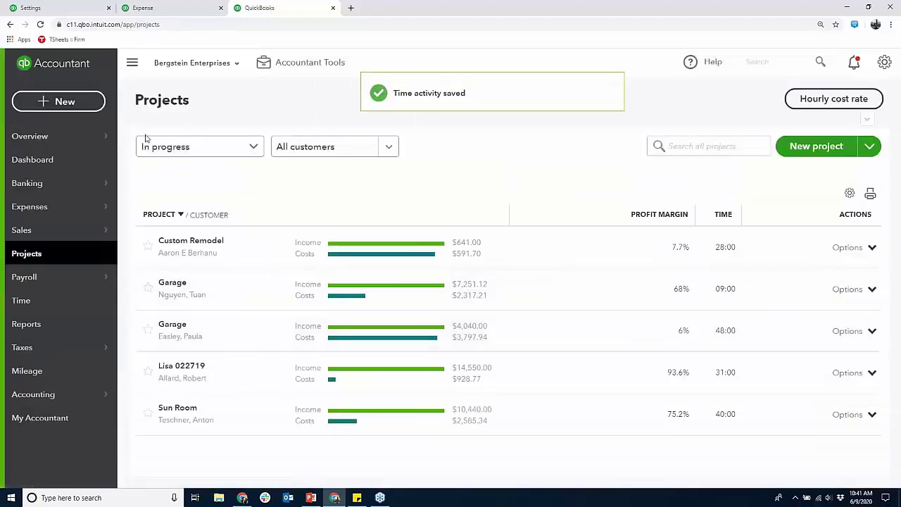
# Open the handyman vendor's information to examine the hourly cost and billing rate fields, and close it without changes.
pyautogui.moveTo(57, 207)
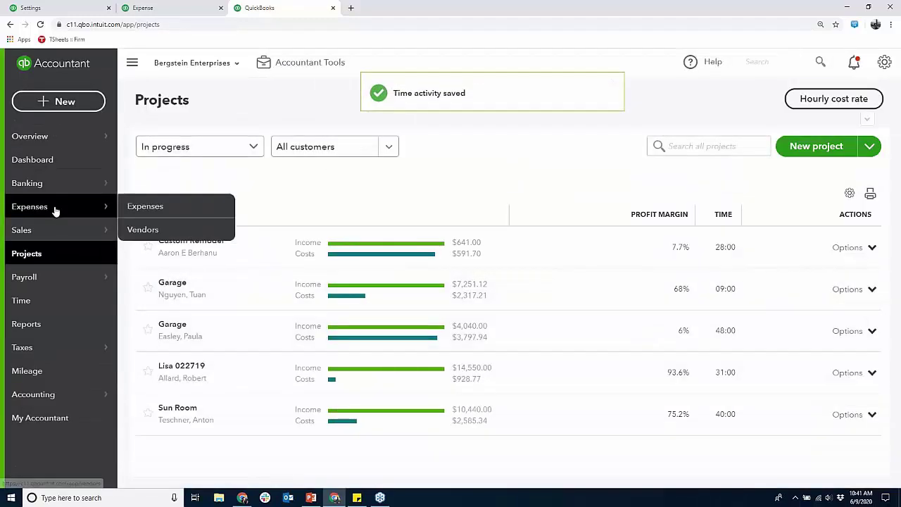
pyautogui.click(142, 231)
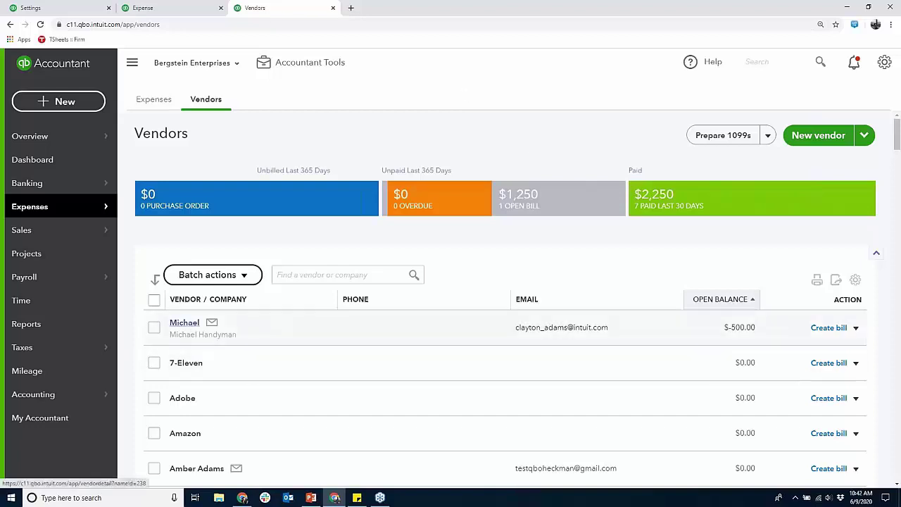
pyautogui.click(185, 322)
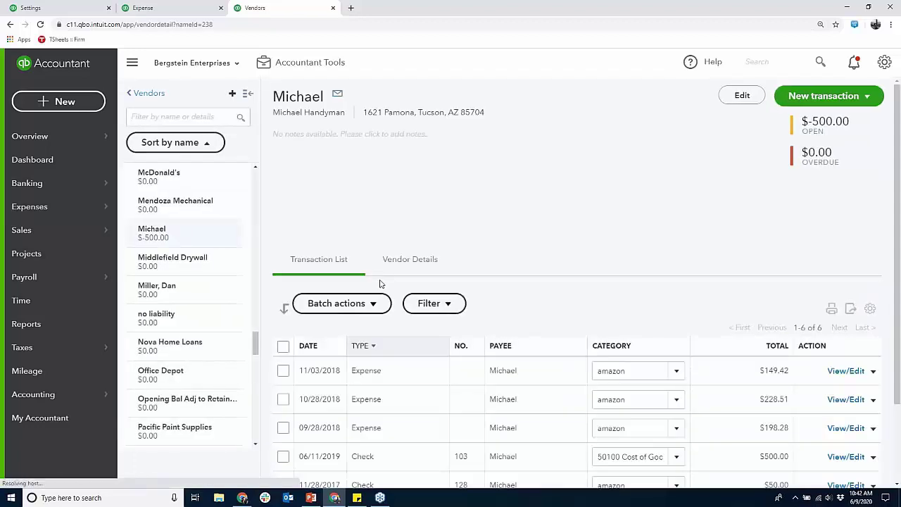
pyautogui.click(742, 96)
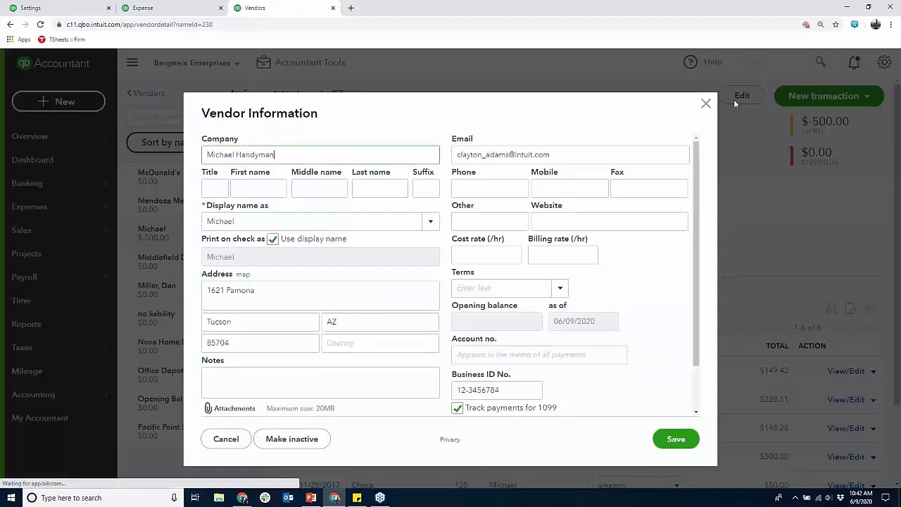
pyautogui.click(512, 257)
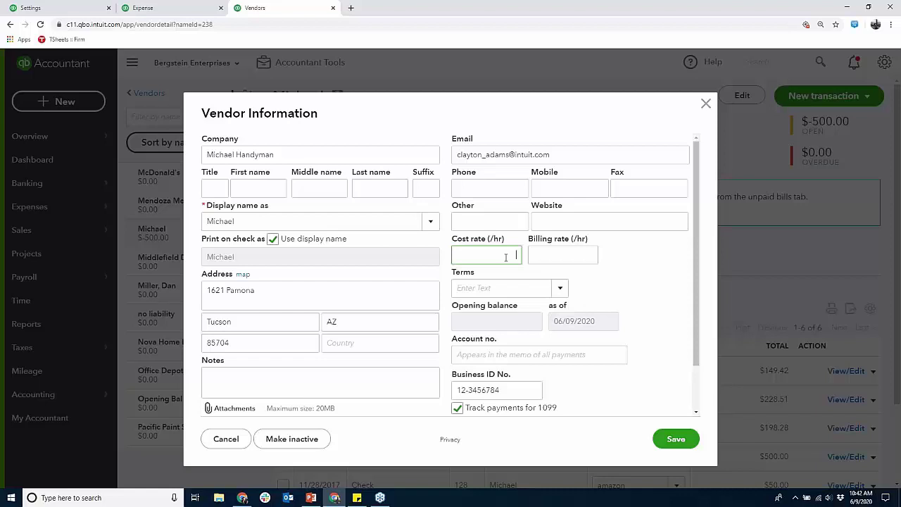
pyautogui.click(707, 104)
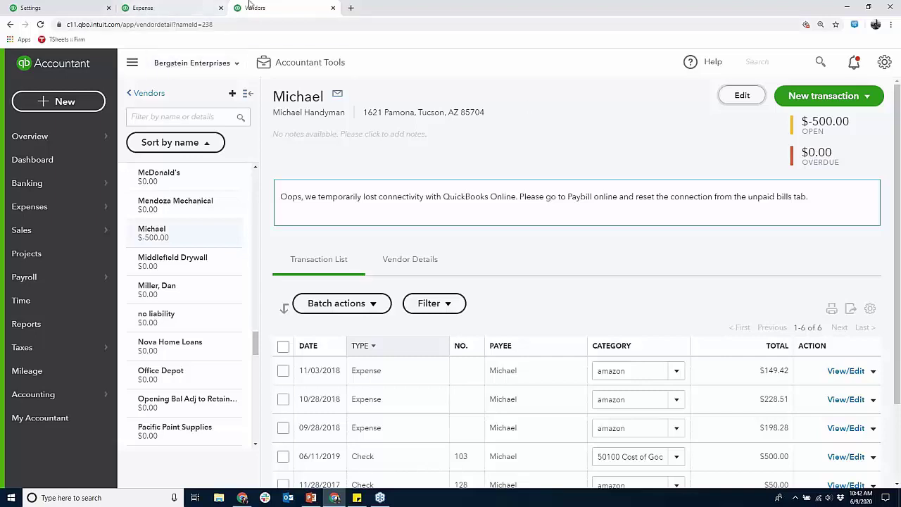
# Open the Custom Remodel project's overview and expand its Payroll Expenses to view the cost breakdown.
pyautogui.click(32, 254)
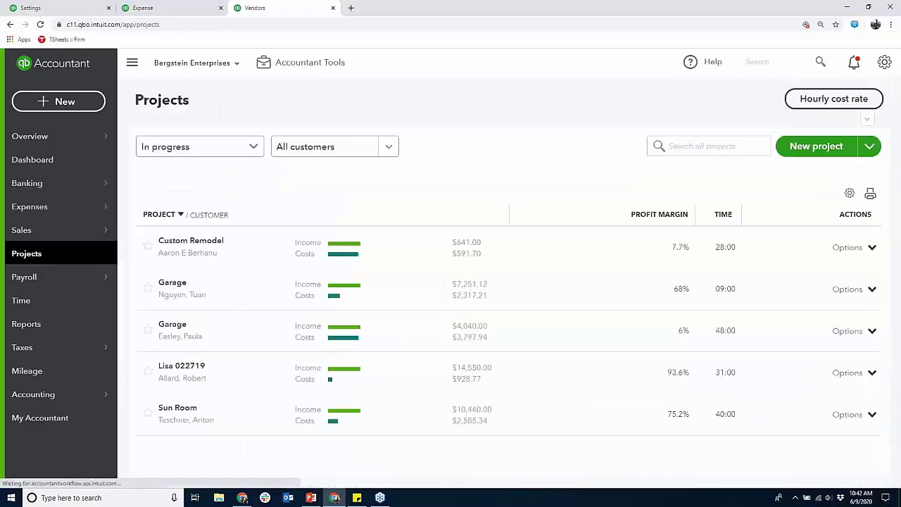
pyautogui.click(258, 252)
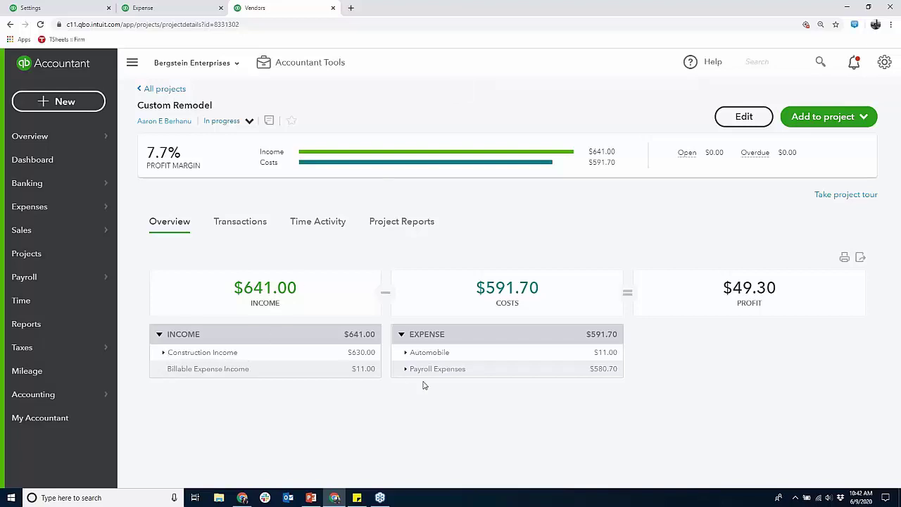
pyautogui.click(405, 369)
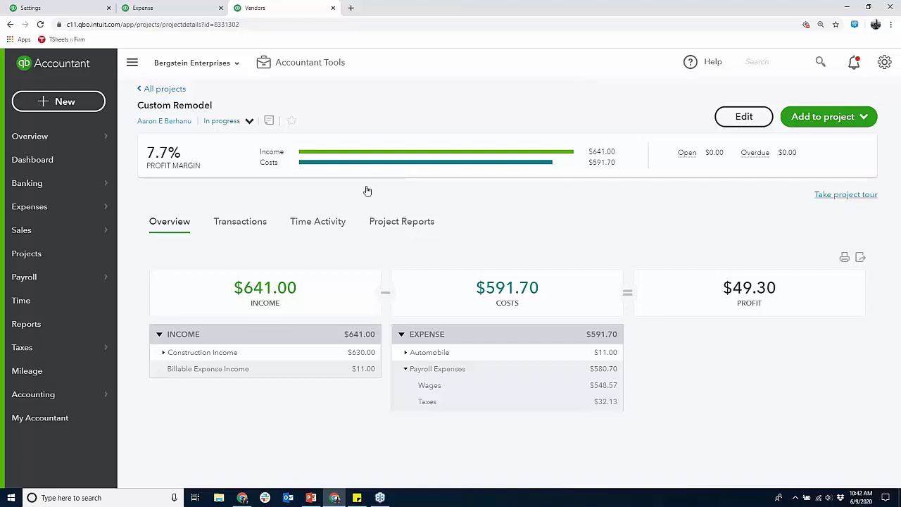
# Review the Custom Remodel project's full transaction list and display the transaction types that can be added to the project.
pyautogui.click(260, 225)
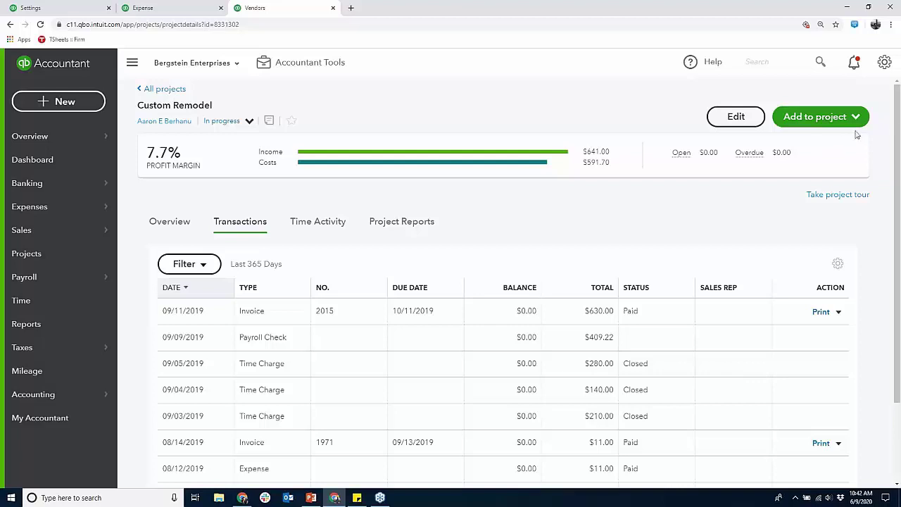
pyautogui.moveTo(899, 133); pyautogui.dragTo(899, 212)
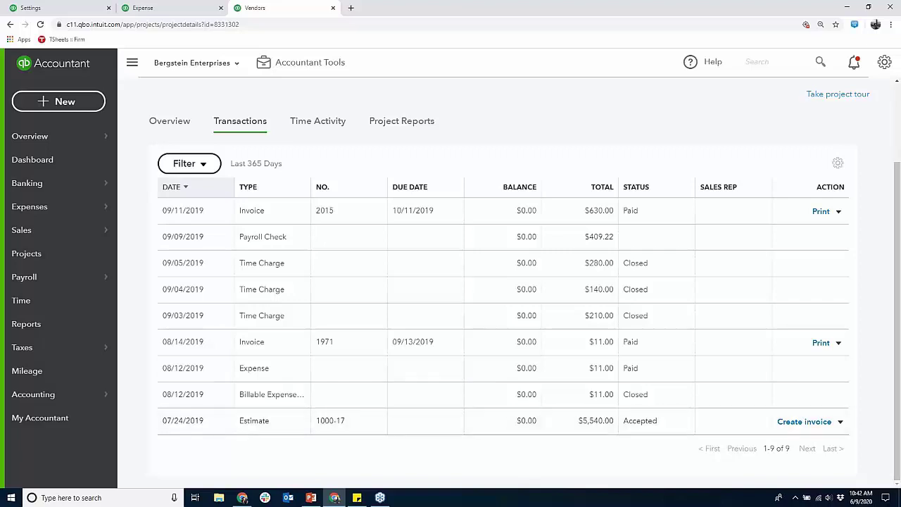
pyautogui.moveTo(898, 163); pyautogui.dragTo(898, 95)
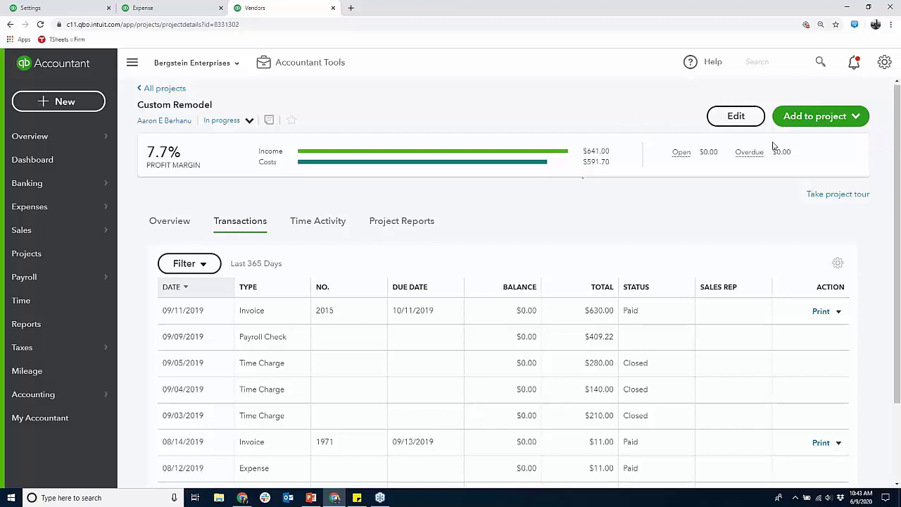
pyautogui.click(828, 125)
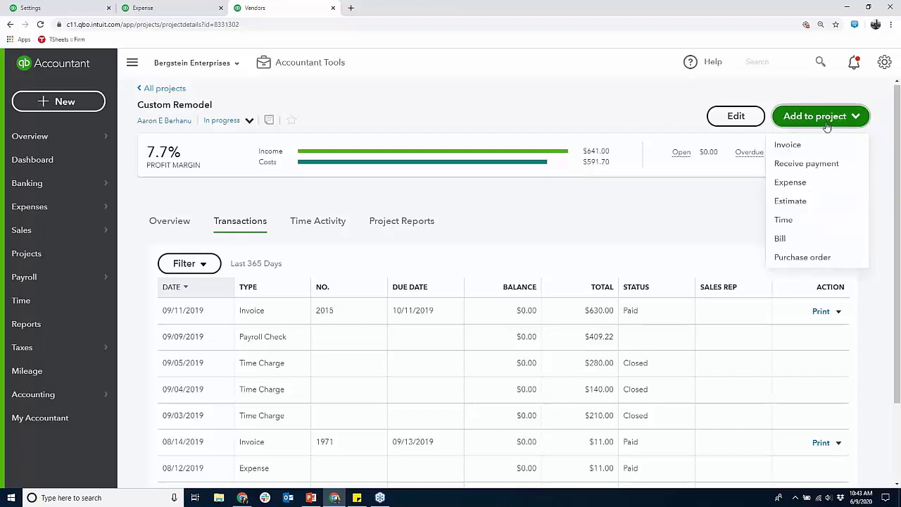
# Display the Custom Remodel project's time activity and expand the 06/01/2020 - 06/30/2020 period.
pyautogui.click(501, 90)
pyautogui.click(331, 224)
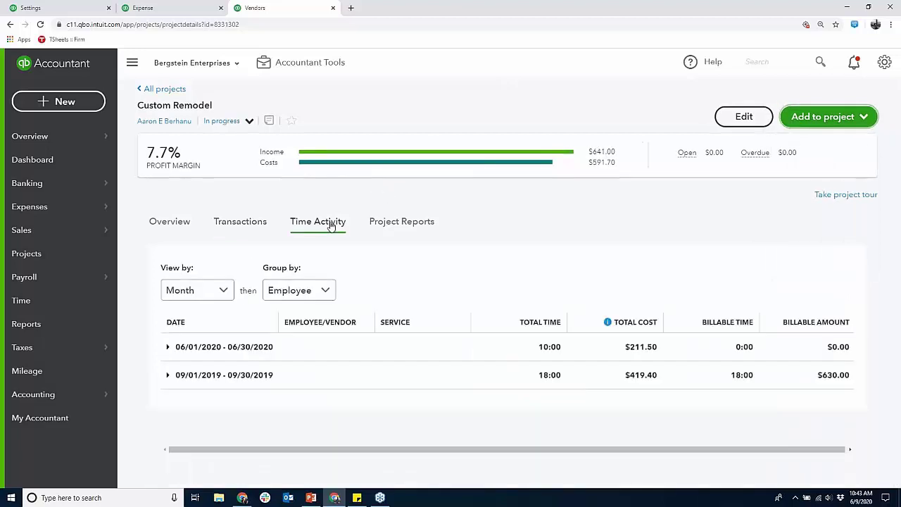
pyautogui.click(167, 347)
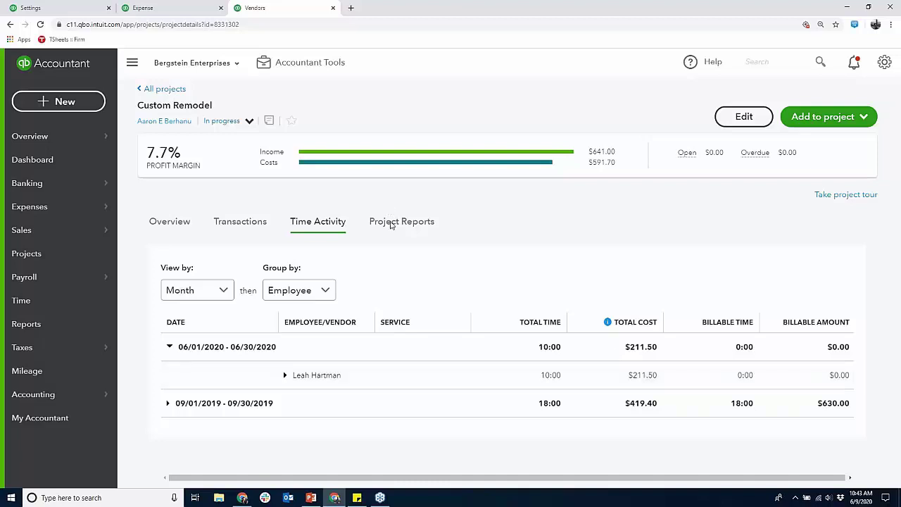
# Open the project's Time cost by employee or vendor report and review its cost rates and billable entries.
pyautogui.click(419, 226)
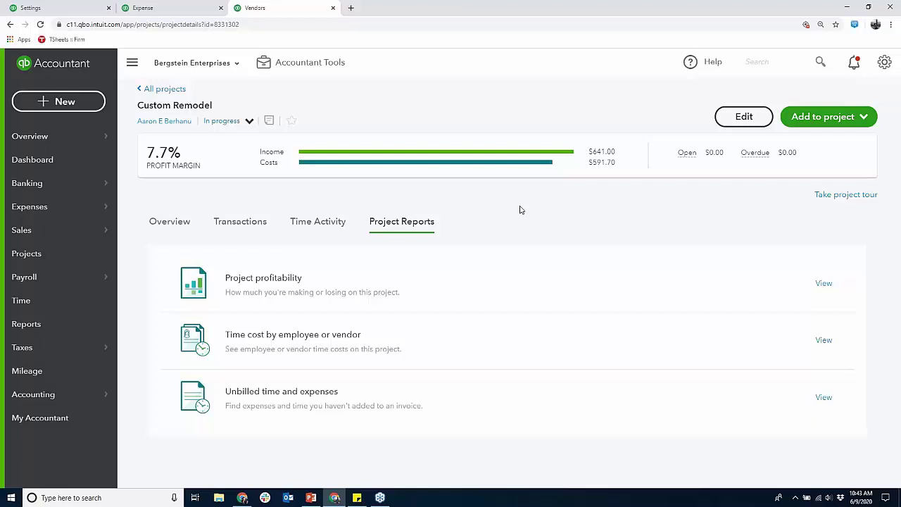
pyautogui.click(317, 338)
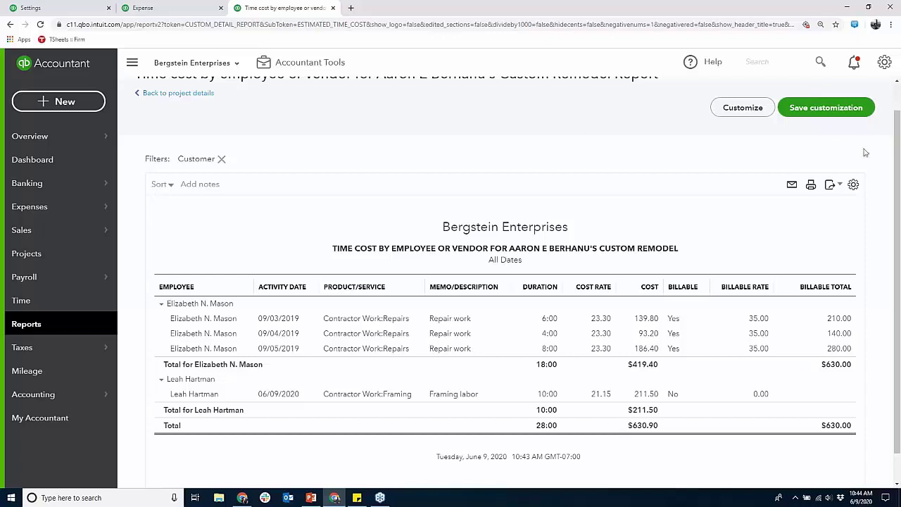
pyautogui.moveTo(897, 150); pyautogui.dragTo(898, 114)
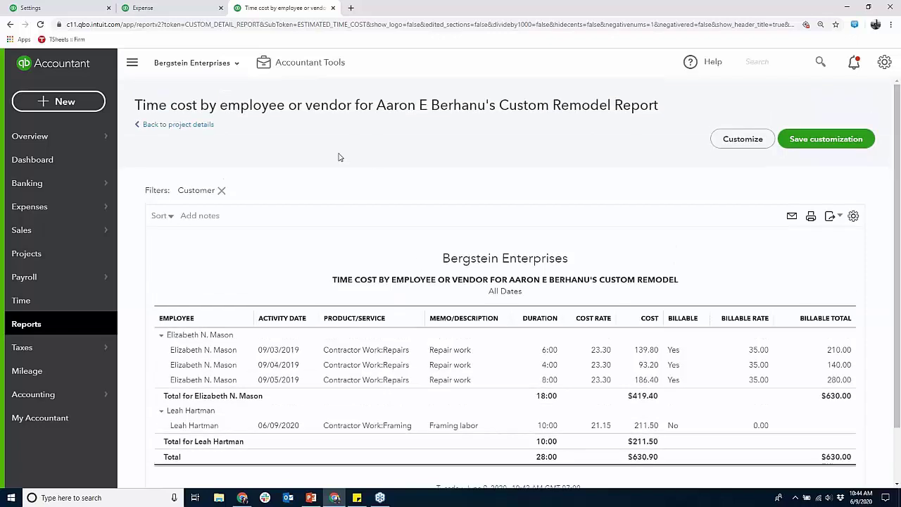
# Return to the project details and open the Project profitability report to review its income and expenses.
pyautogui.click(204, 126)
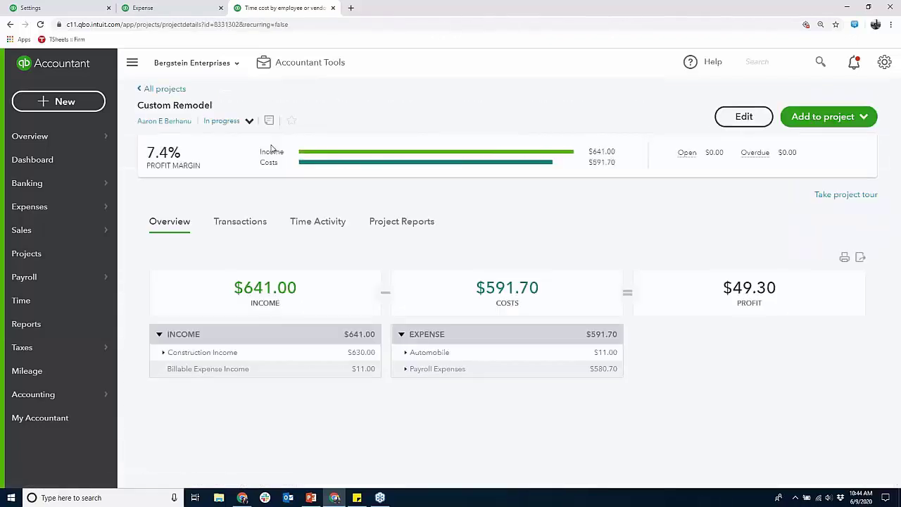
pyautogui.click(399, 225)
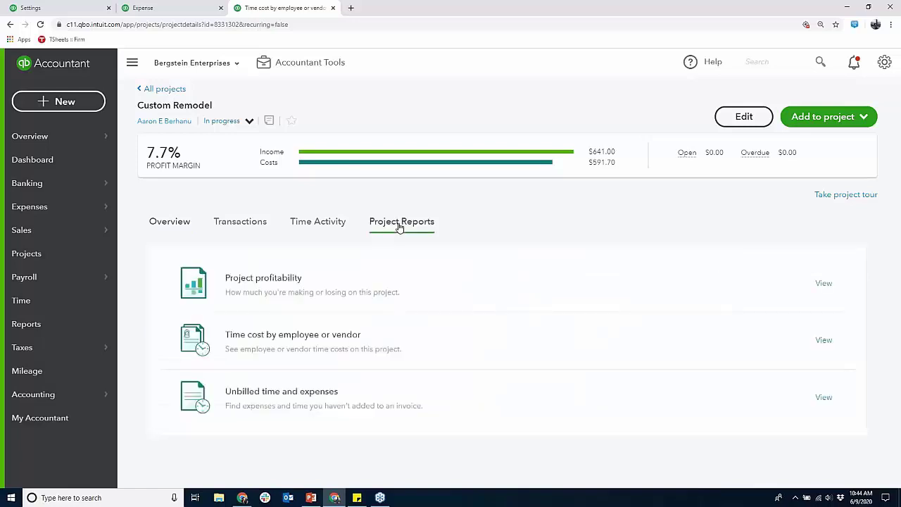
pyautogui.click(293, 281)
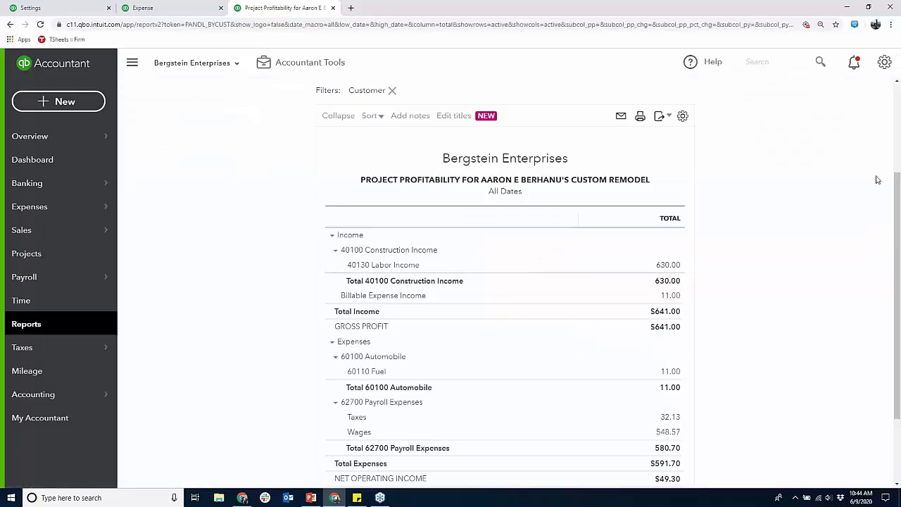
pyautogui.moveTo(897, 181); pyautogui.dragTo(898, 241)
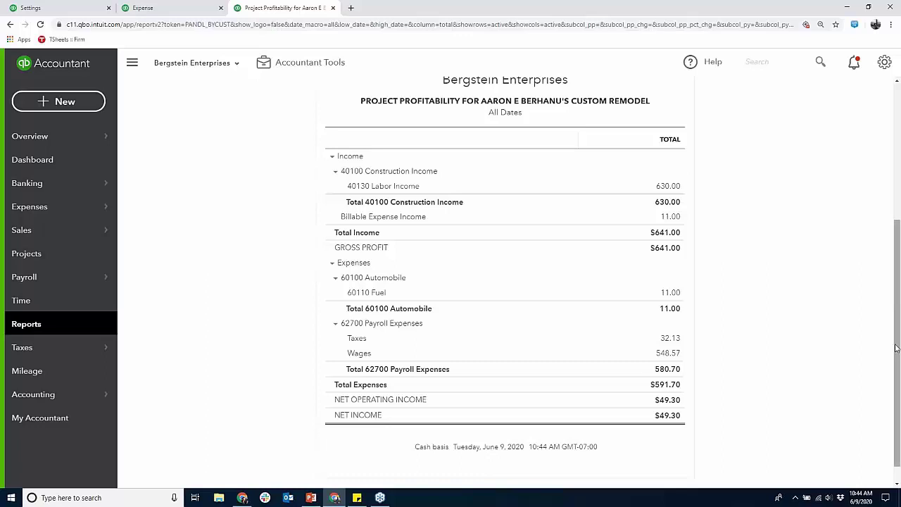
# Change the project profitability report to the Accrual accounting method and review the report down to net income.
pyautogui.scroll(2, 898, 253)
pyautogui.scroll(1, 900, 255)
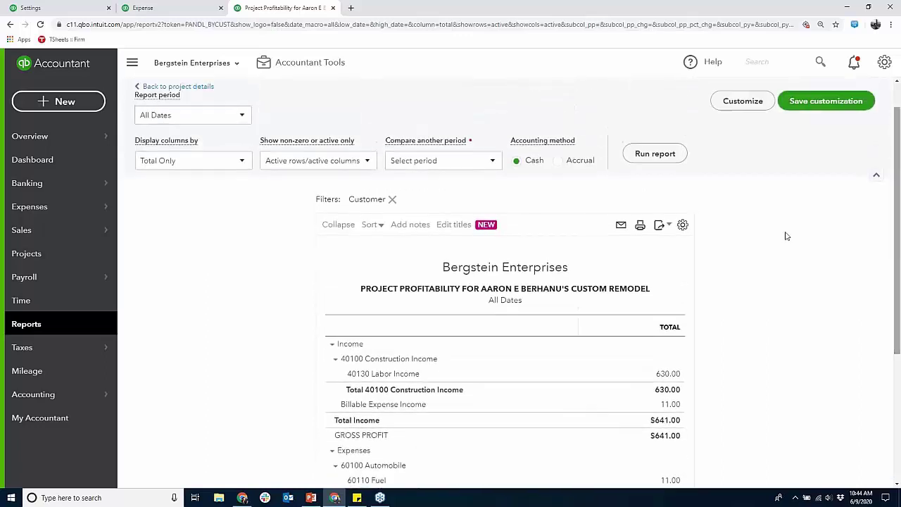
pyautogui.click(560, 162)
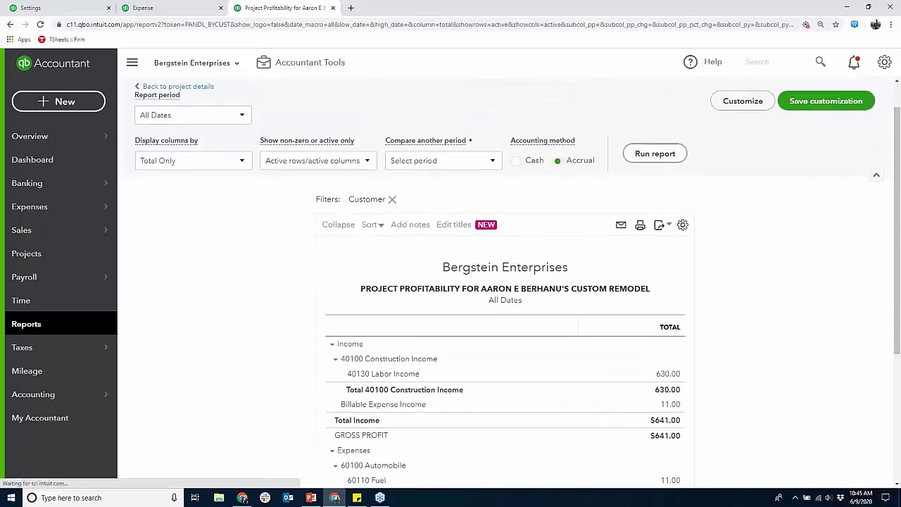
pyautogui.scroll(-2, 757, 177)
pyautogui.moveTo(899, 179); pyautogui.dragTo(899, 227)
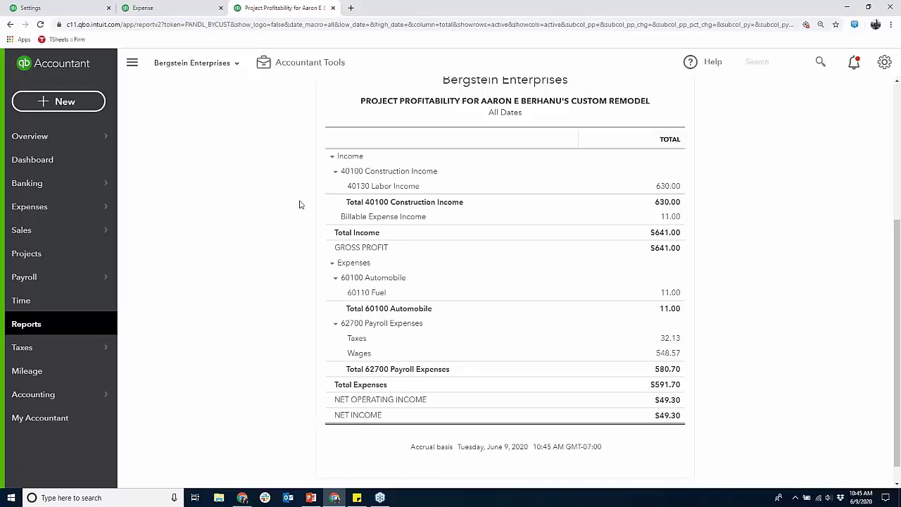
# View the list of in-progress projects and their profit margins, and go back to the unfinished expense by closing this browser tab.
pyautogui.click(59, 259)
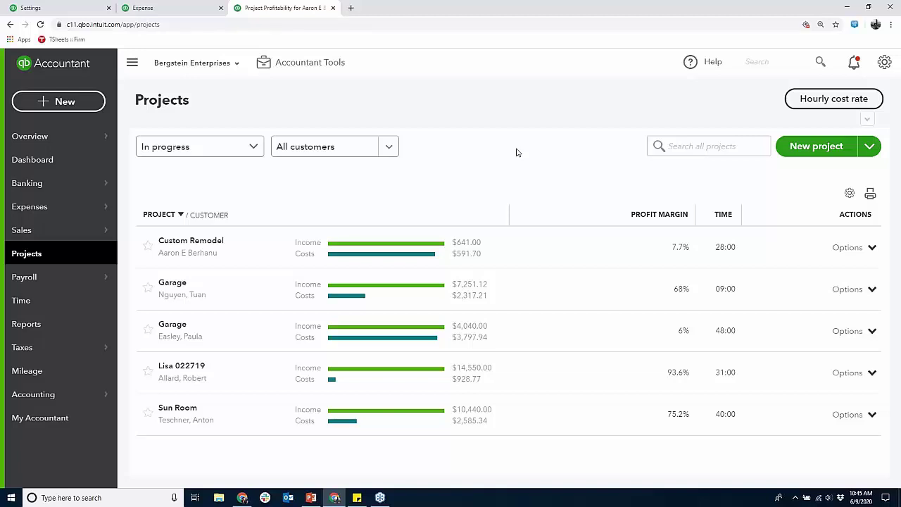
pyautogui.click(333, 8)
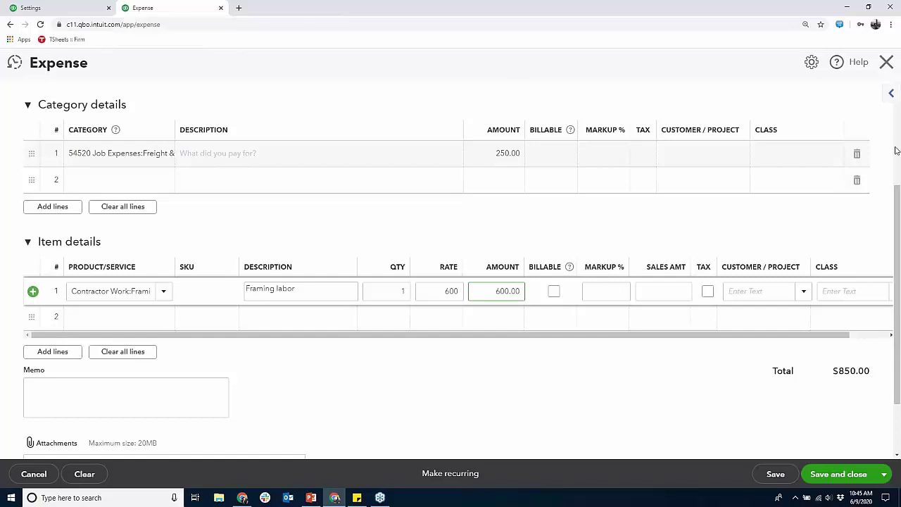
# Assign the expense's 54520 Job Expenses freight category line to the customer's Custom Remodel project and mark it billable.
pyautogui.click(898, 192)
pyautogui.scroll(2, 898, 192)
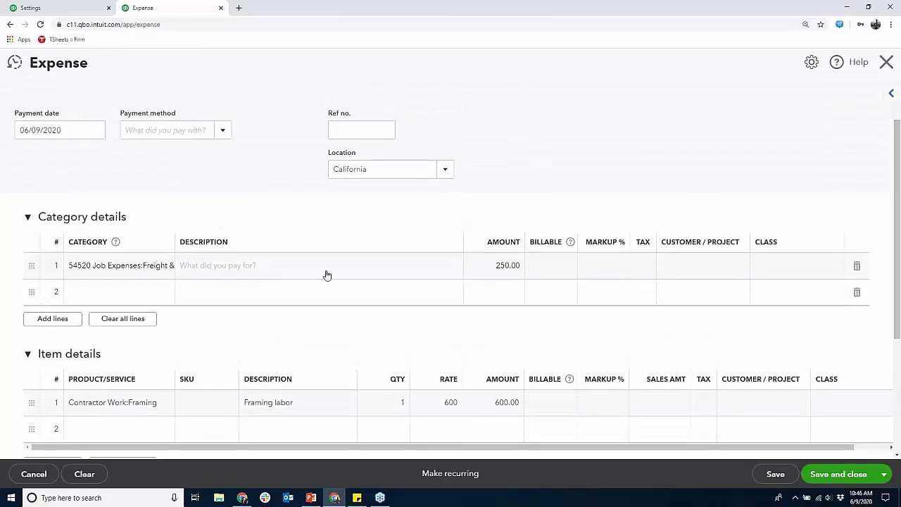
pyautogui.click(717, 267)
pyautogui.write('aa')
pyautogui.click(722, 332)
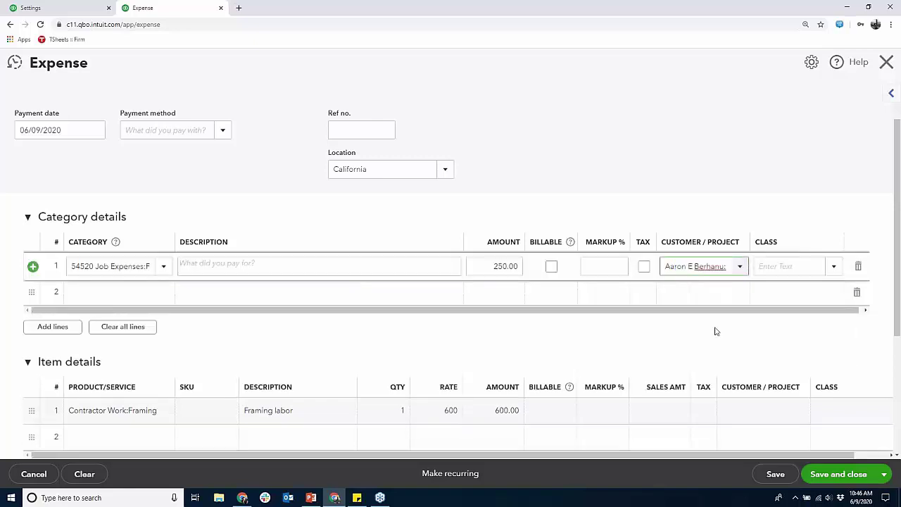
pyautogui.click(552, 266)
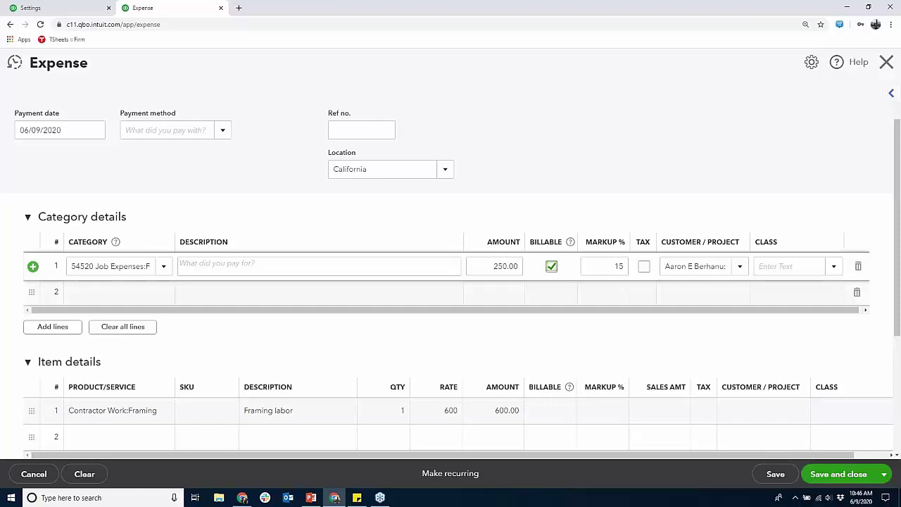
# Assign the Contractor Work:Framing item line to the customer's project, mark it billable, and save and close the expense.
pyautogui.click(769, 422)
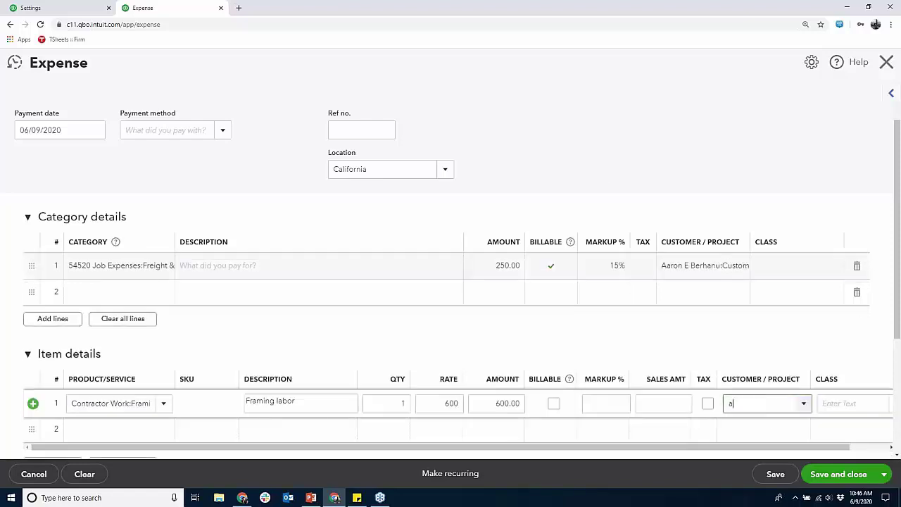
pyautogui.write('A')
pyautogui.click(704, 296)
pyautogui.click(554, 403)
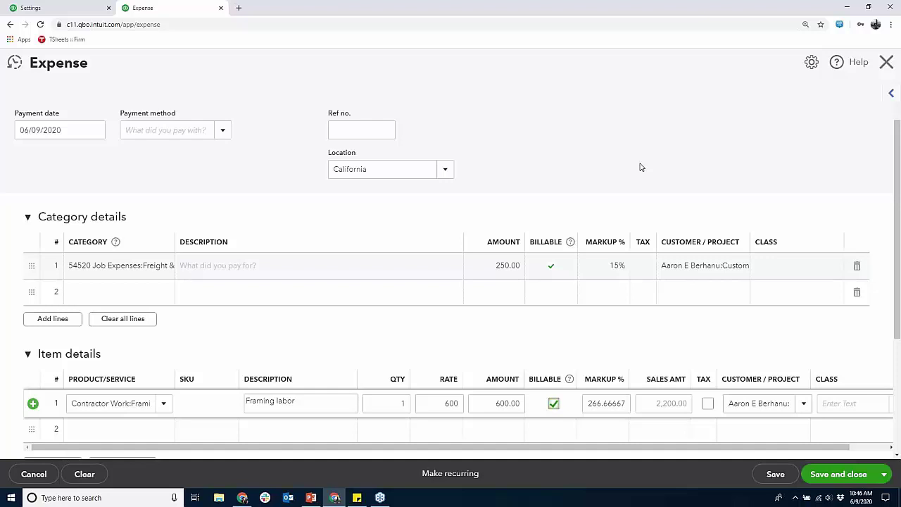
pyautogui.click(834, 481)
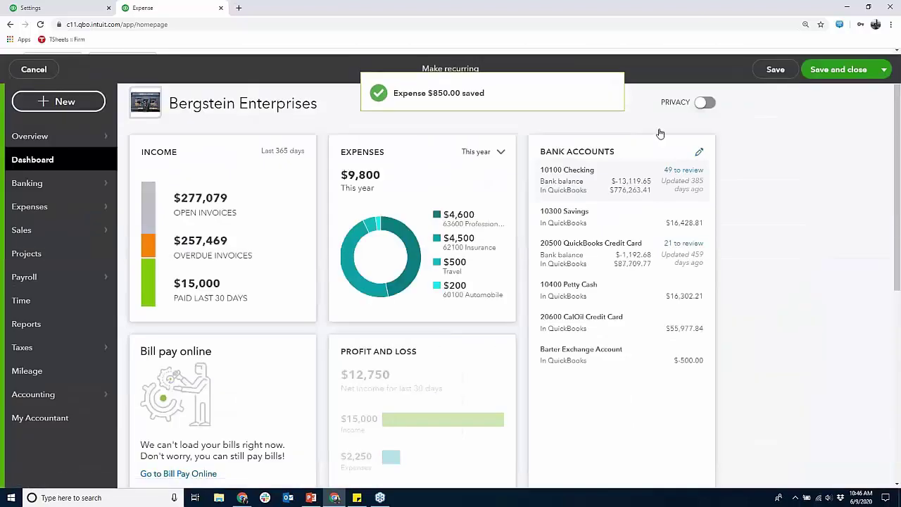
# Duplicate the QuickBooks browser tab and open the Products and Services list in the copy.
pyautogui.rightClick(195, 12)
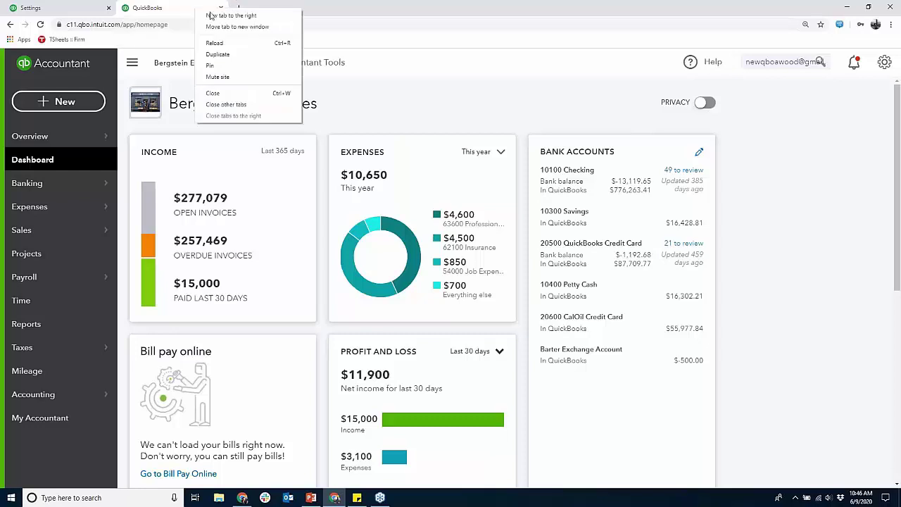
pyautogui.click(246, 54)
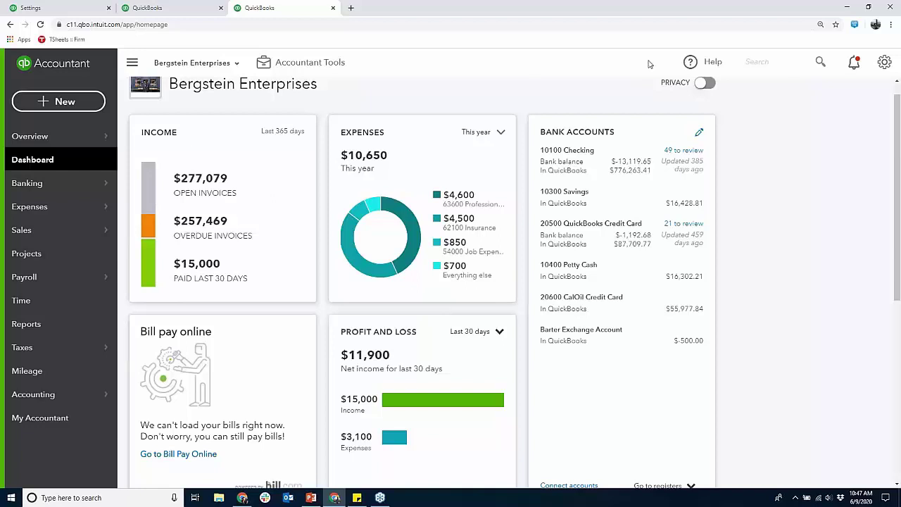
pyautogui.click(884, 62)
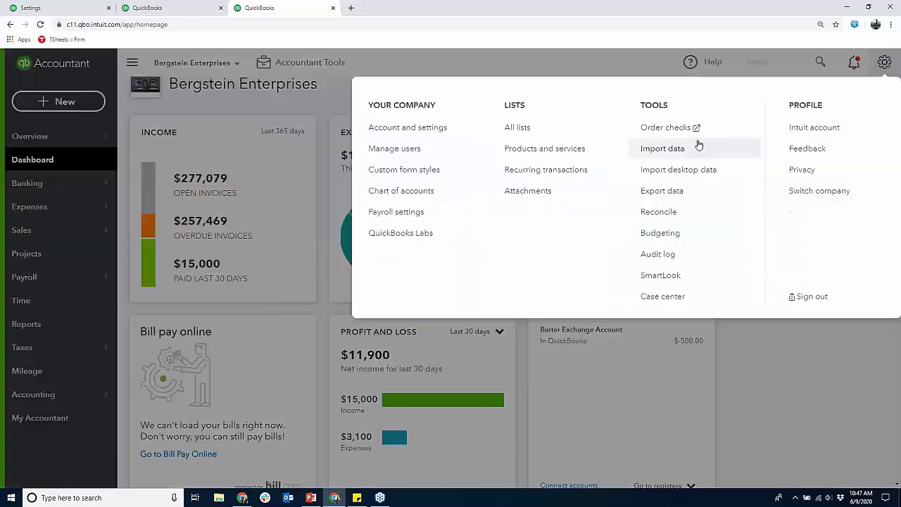
pyautogui.click(562, 156)
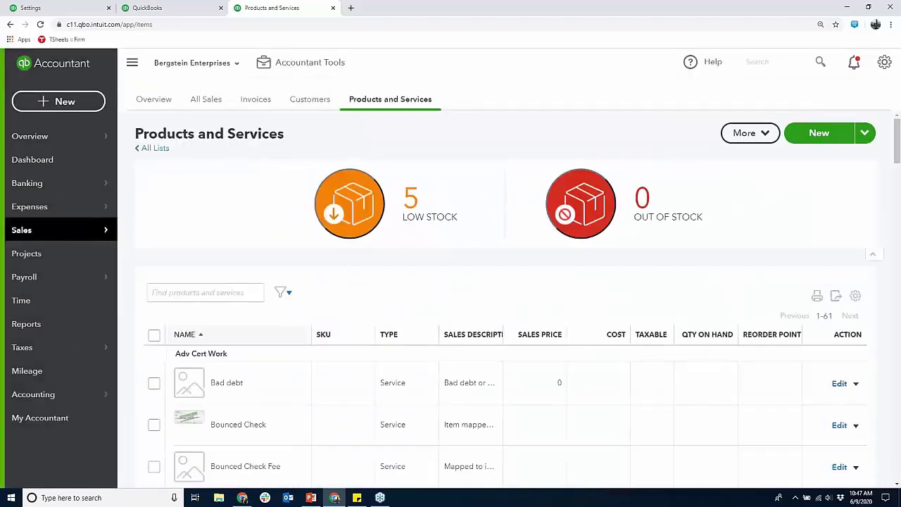
# Filter the Products and Services list to the Contractor Work category.
pyautogui.click(288, 294)
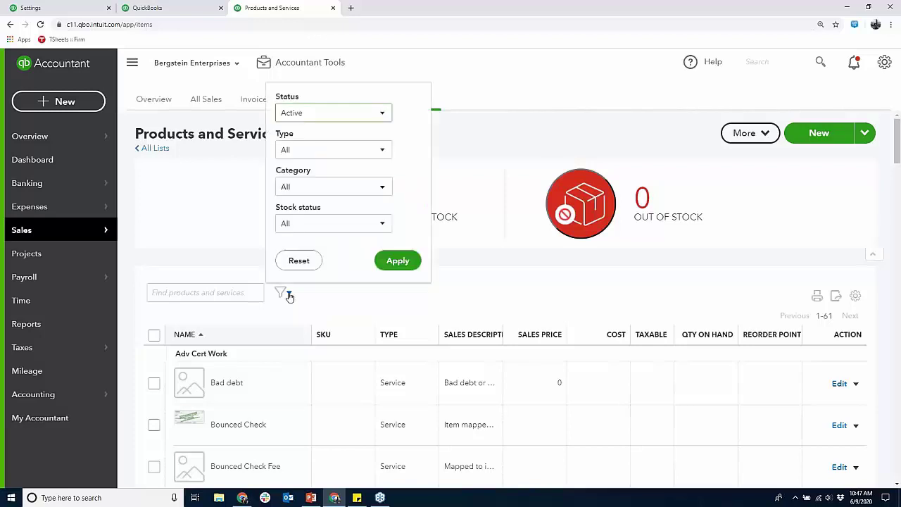
pyautogui.click(380, 189)
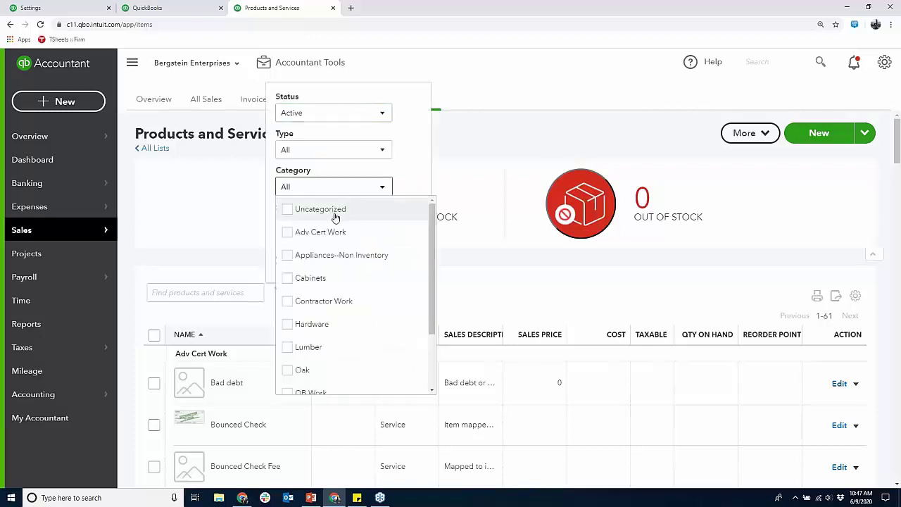
pyautogui.click(291, 302)
pyautogui.click(489, 281)
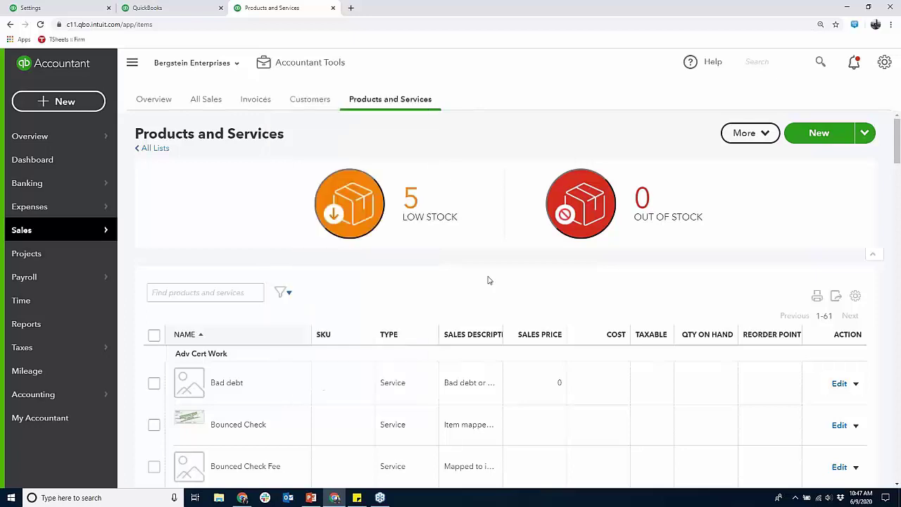
pyautogui.click(288, 296)
pyautogui.click(398, 261)
# Examine the Flooring item's sales price, price rules, cost and expense account, and close the item and its browser tab without changes.
pyautogui.click(840, 383)
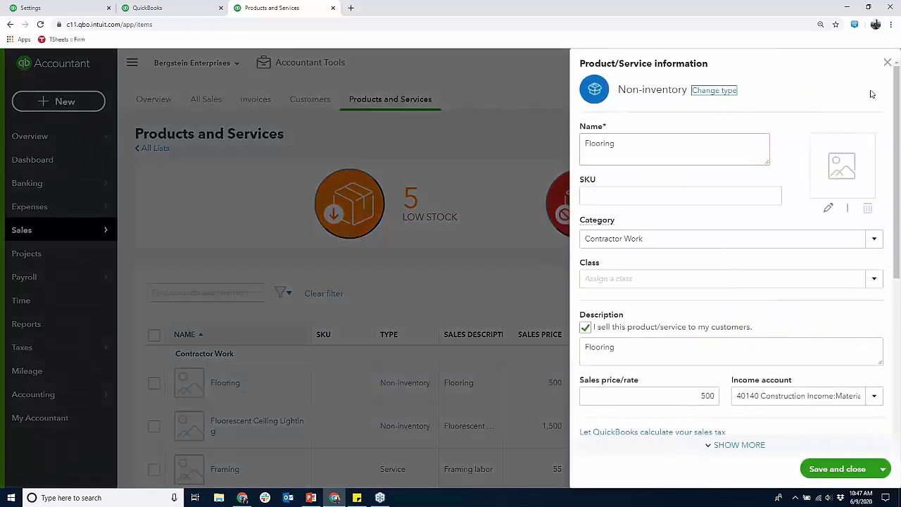
pyautogui.click(898, 105)
pyautogui.moveTo(899, 105); pyautogui.dragTo(898, 248)
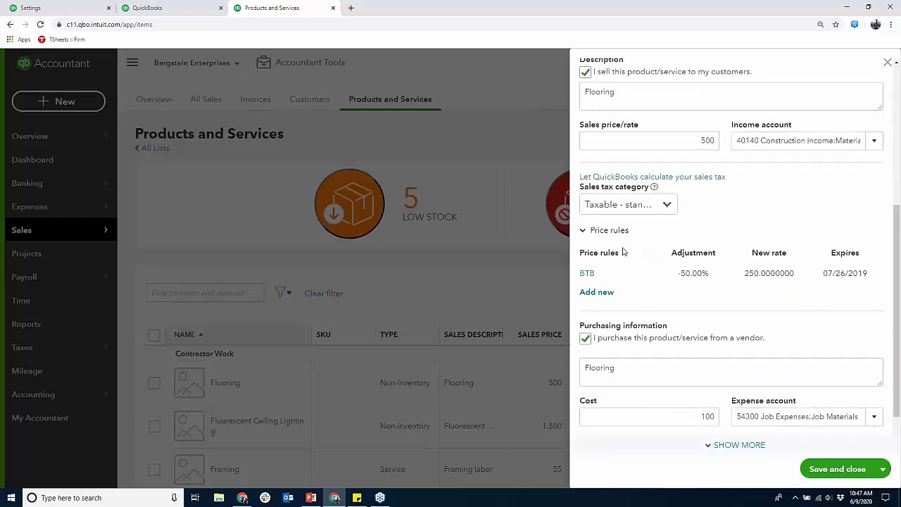
pyautogui.click(584, 231)
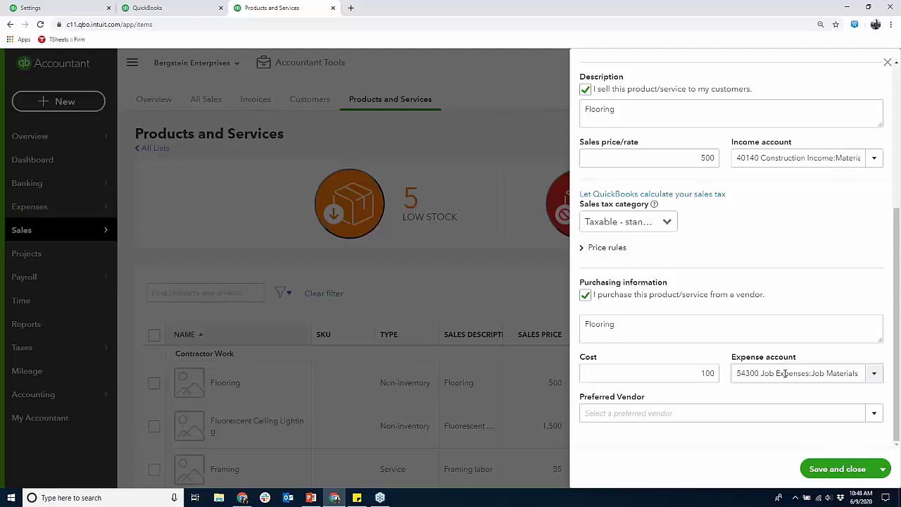
pyautogui.click(887, 62)
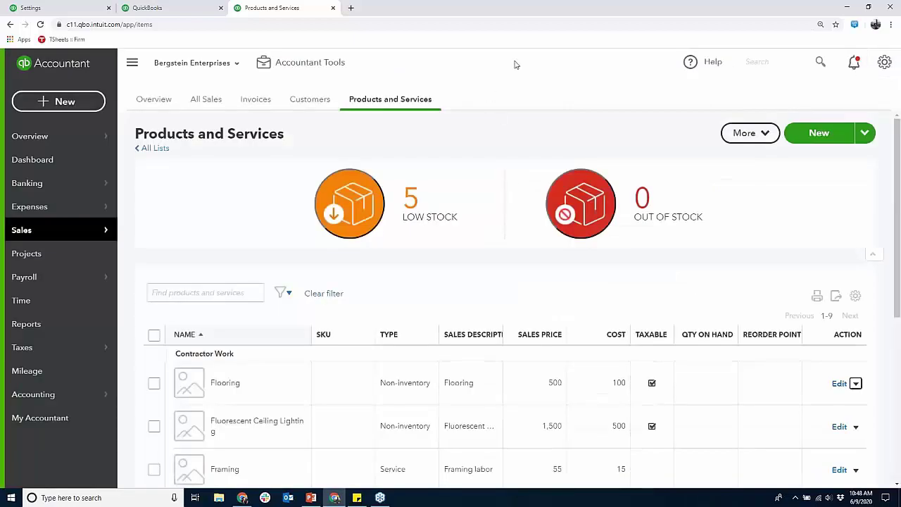
pyautogui.click(333, 8)
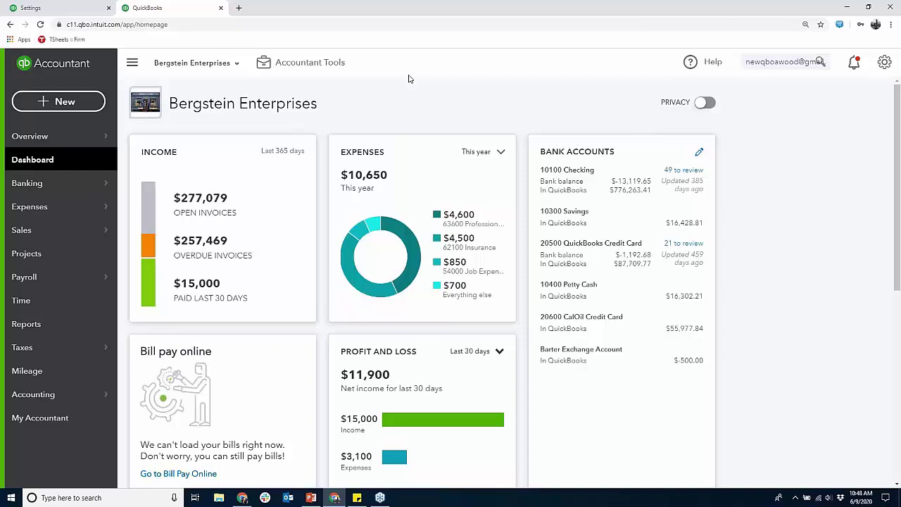
# Create a delayed charge for the customer's Custom Remodel project.
pyautogui.click(58, 101)
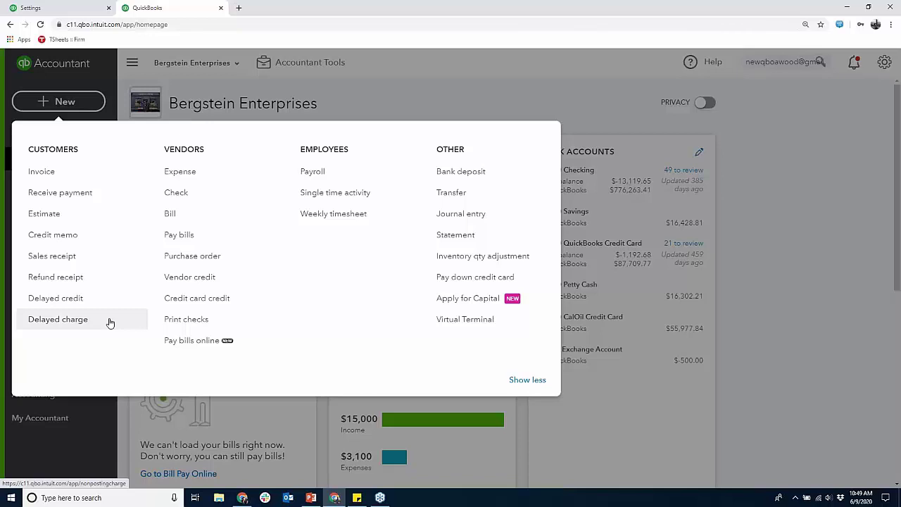
pyautogui.click(79, 321)
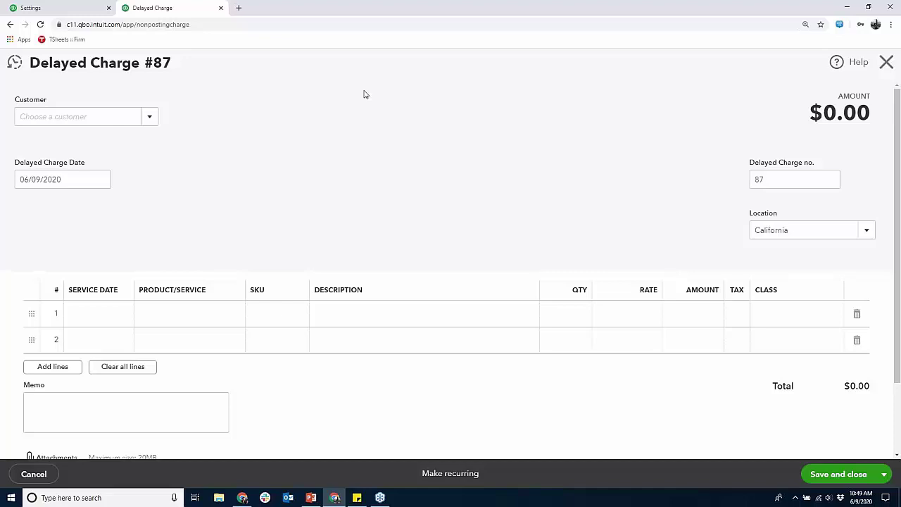
pyautogui.click(121, 119)
pyautogui.write('aa')
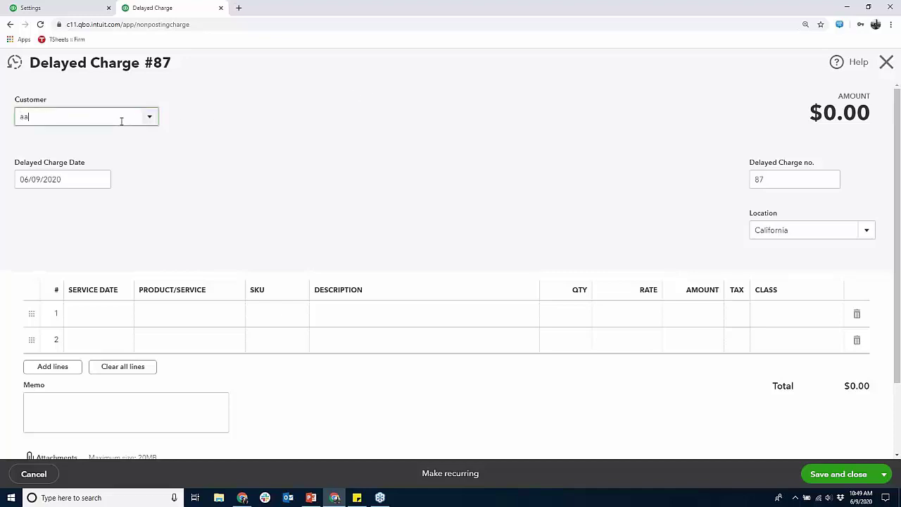
pyautogui.click(87, 183)
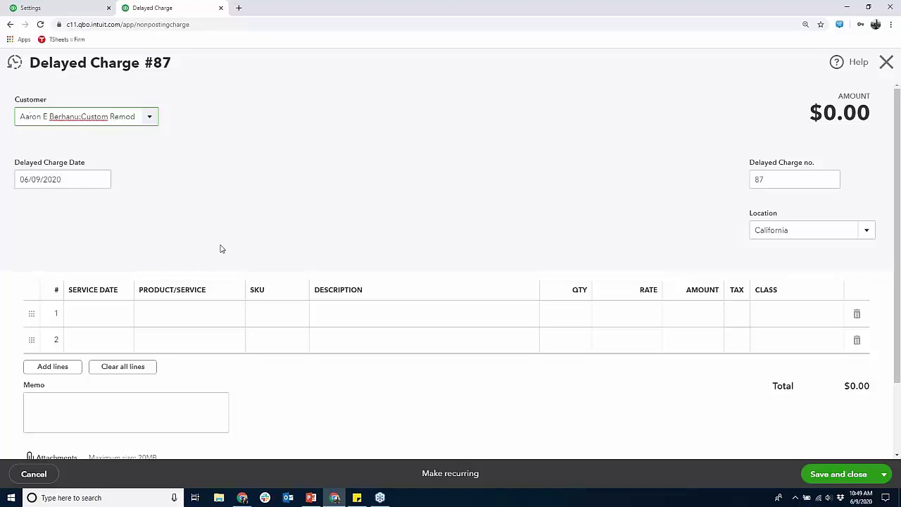
# Add the Contractor Work:Flooring item to the delayed charge, make the line non-taxable, and save and close the charge.
pyautogui.click(174, 323)
pyautogui.write('floo')
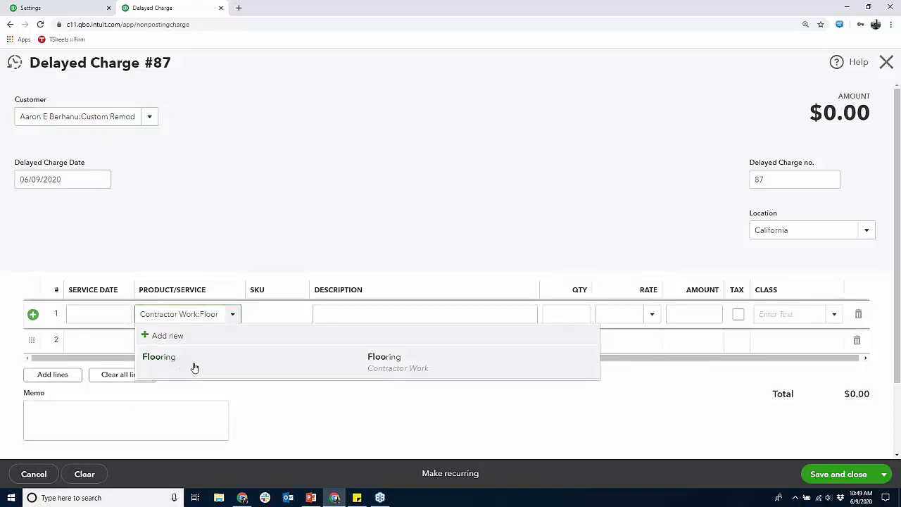
pyautogui.click(195, 362)
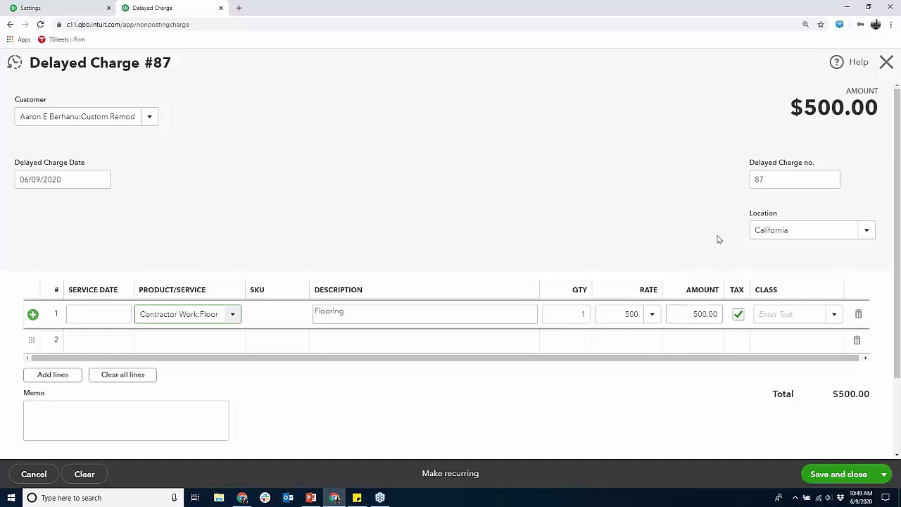
pyautogui.click(737, 314)
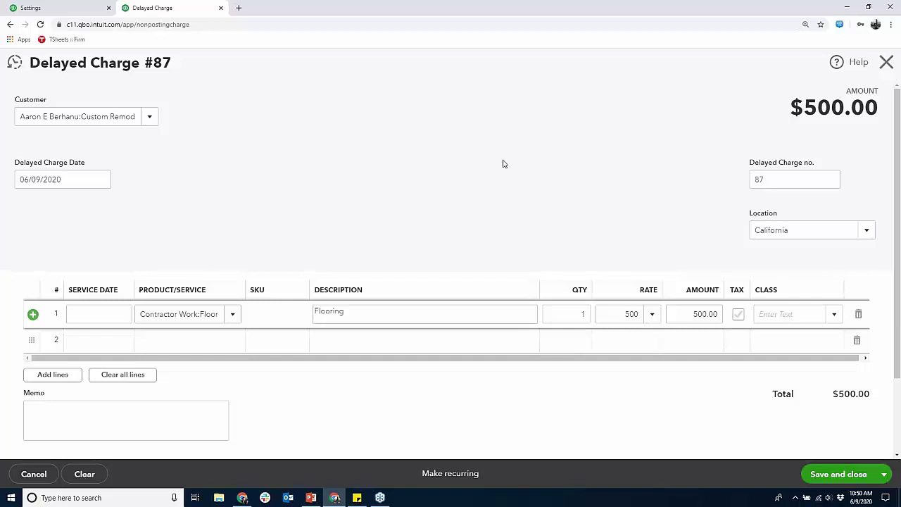
pyautogui.click(852, 476)
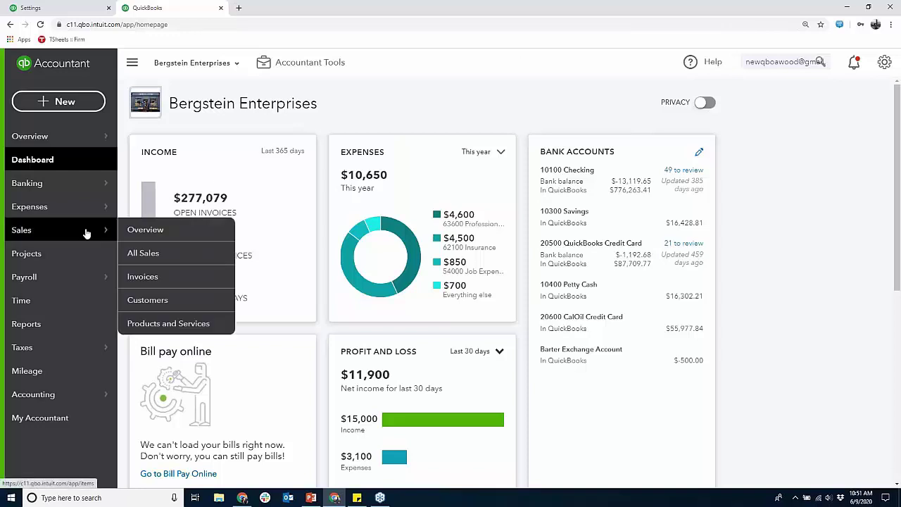
# Show all sales transactions and filter the list to unbilled activity.
pyautogui.click(143, 261)
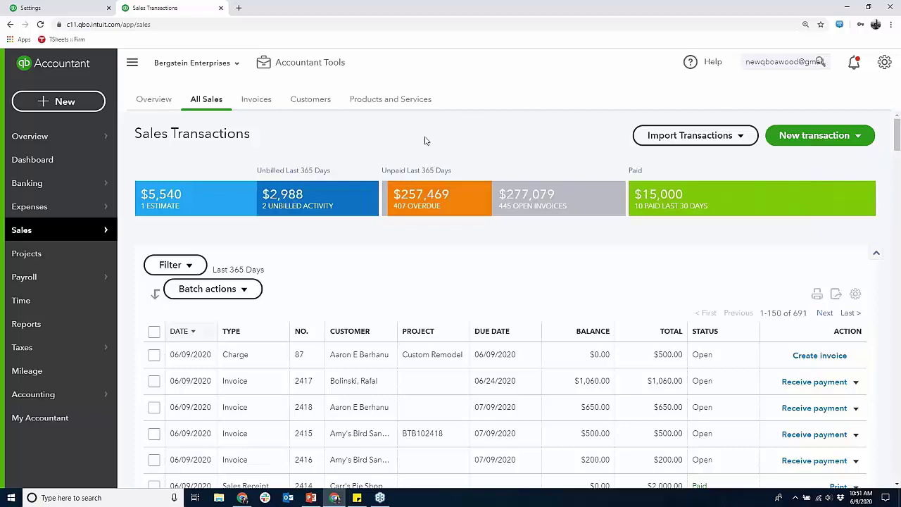
pyautogui.click(346, 193)
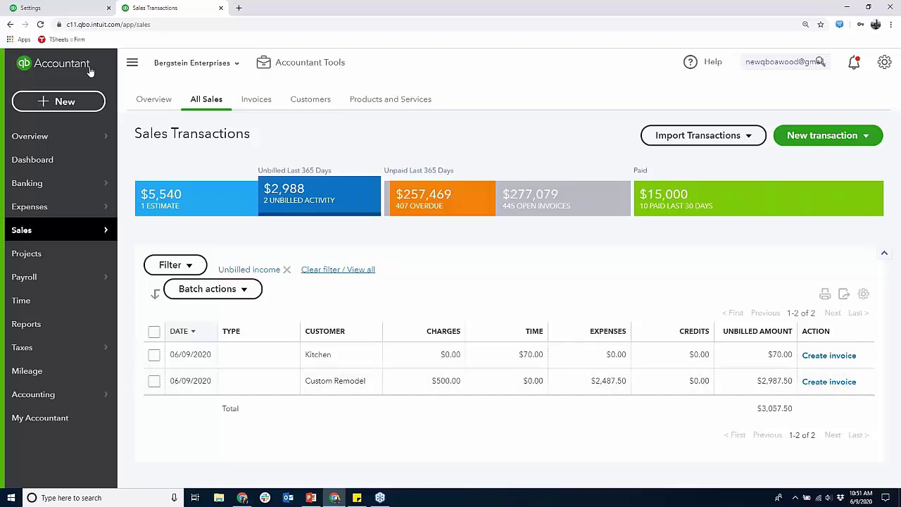
# Create an invoice for the customer's Custom Remodel project.
pyautogui.click(73, 102)
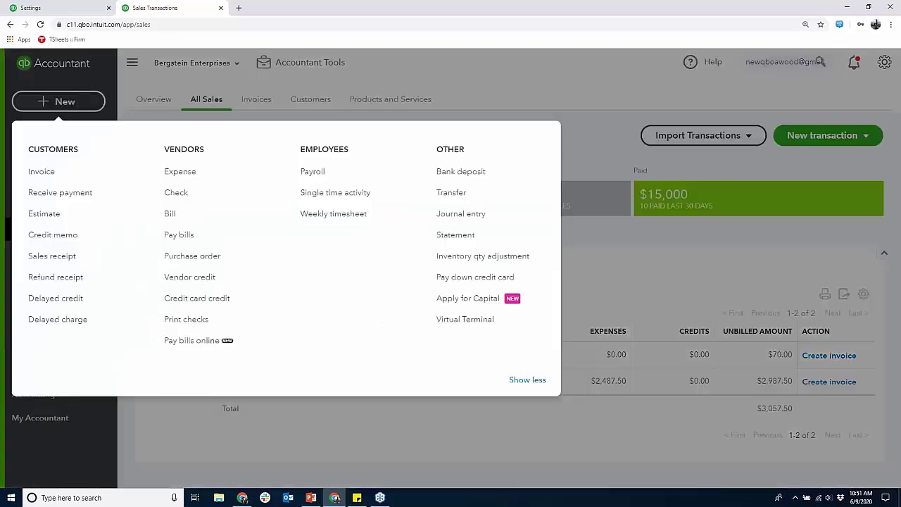
pyautogui.click(42, 172)
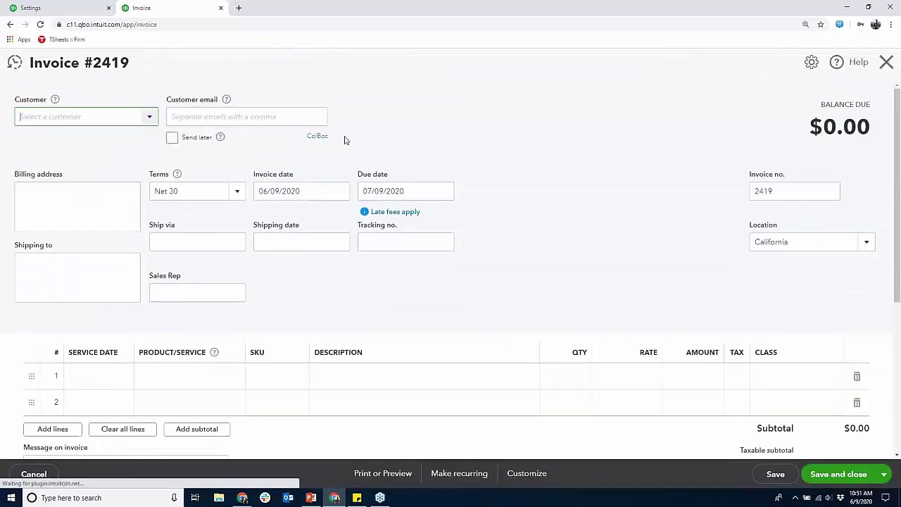
pyautogui.click(115, 111)
pyautogui.write('aa')
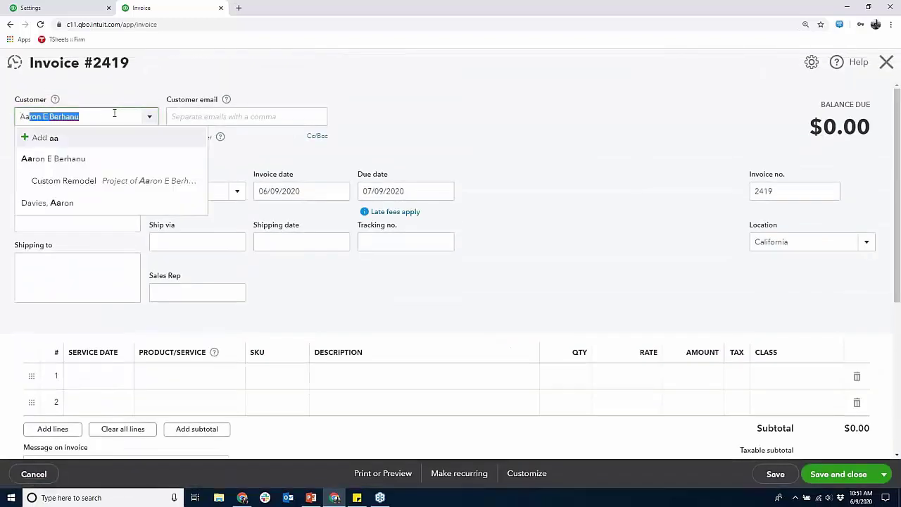
pyautogui.click(81, 179)
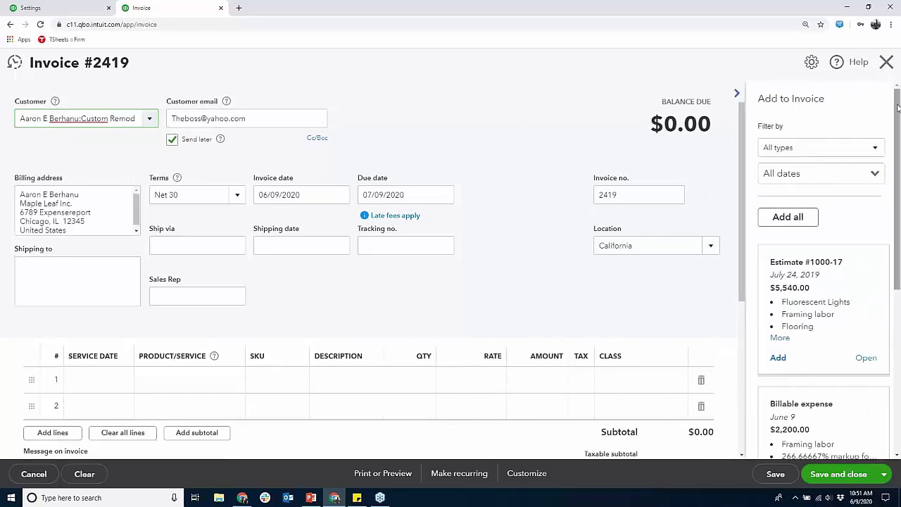
# Filter the project's available transactions to Charges and add the Flooring charge to the invoice.
pyautogui.moveTo(898, 107)
pyautogui.mouseDown()
pyautogui.moveTo(899, 303)
pyautogui.moveTo(898, 102)
pyautogui.mouseUp()
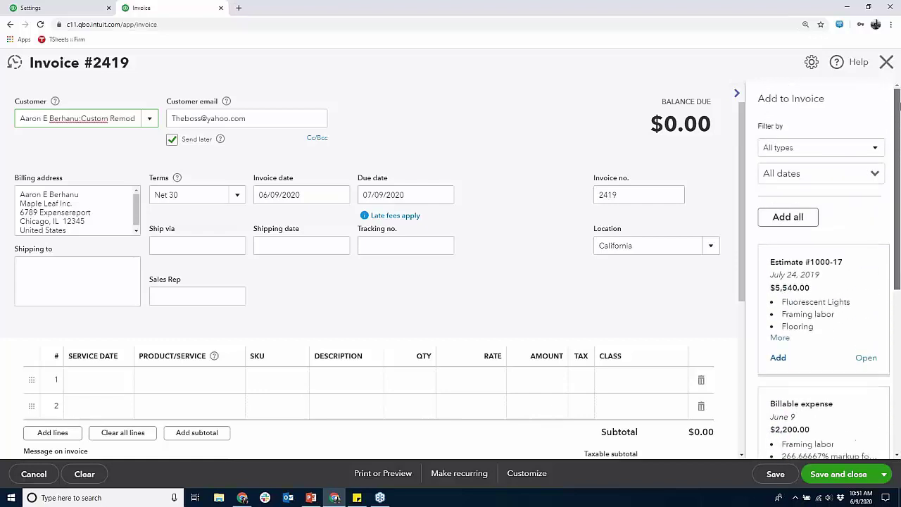
pyautogui.click(872, 150)
pyautogui.click(780, 185)
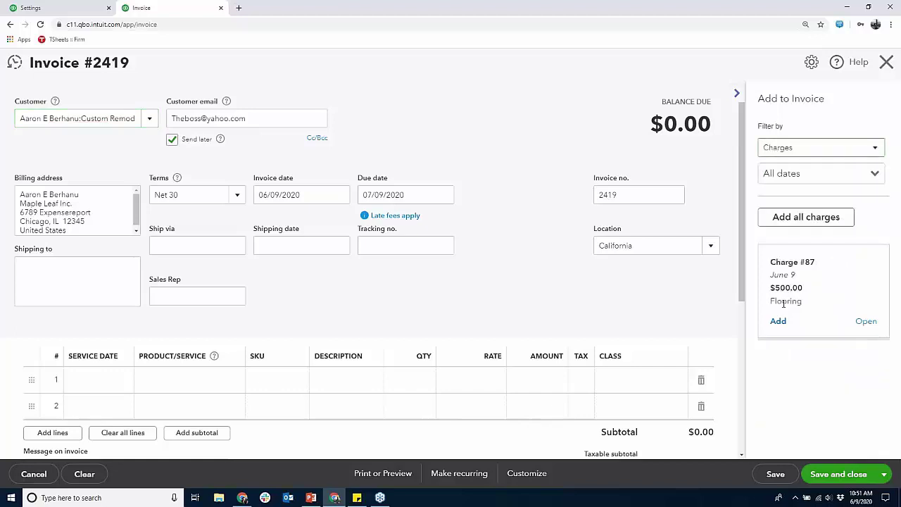
pyautogui.click(779, 320)
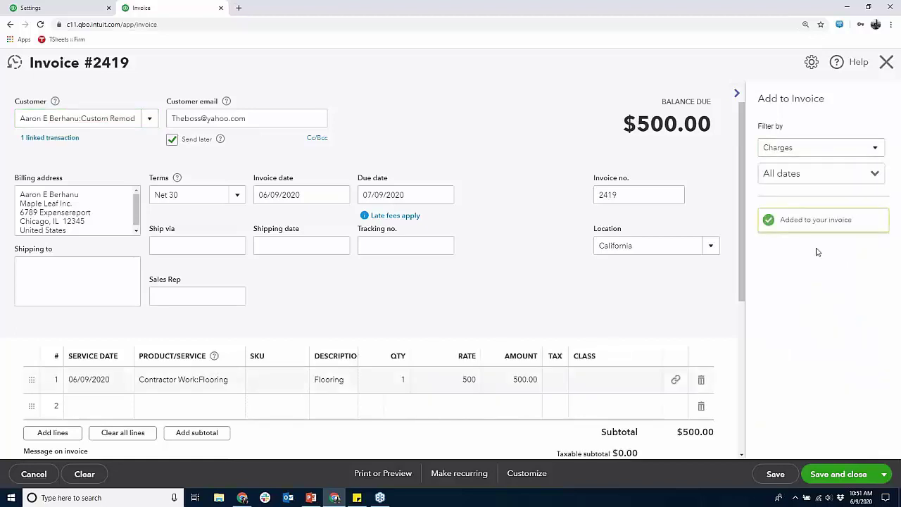
# Add all of the project's billable expenses to the invoice, check its linked transactions, and save and close it.
pyautogui.click(875, 149)
pyautogui.click(792, 201)
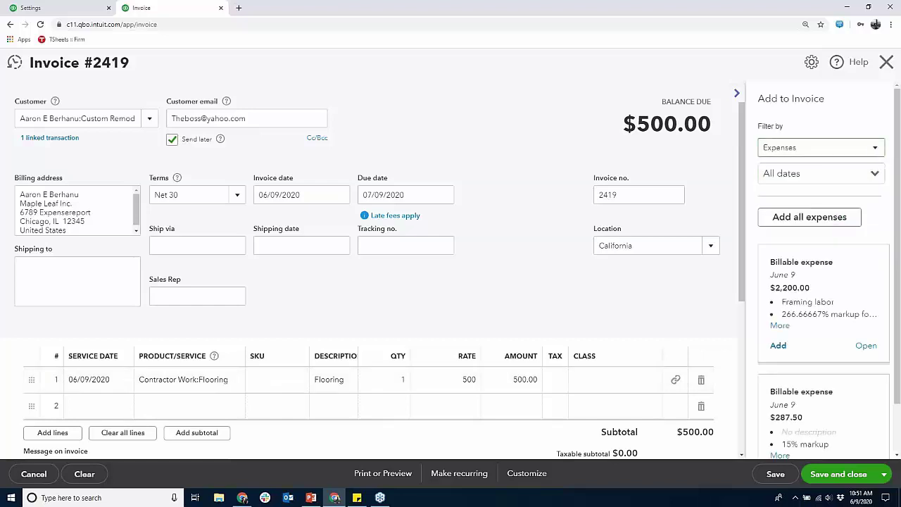
pyautogui.click(791, 219)
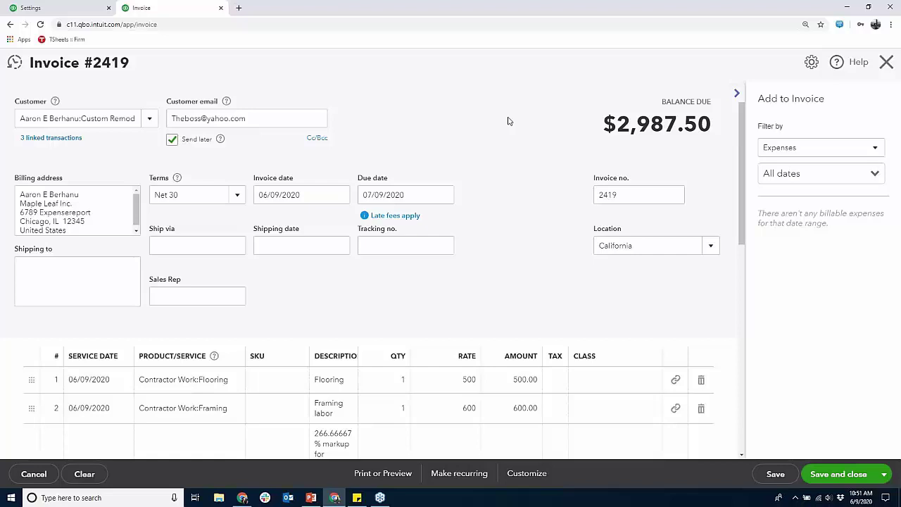
pyautogui.click(71, 142)
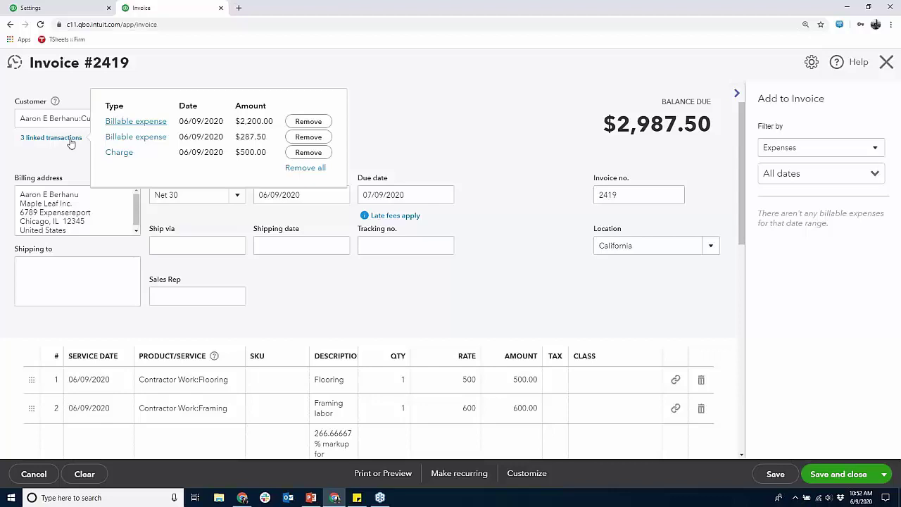
pyautogui.click(443, 103)
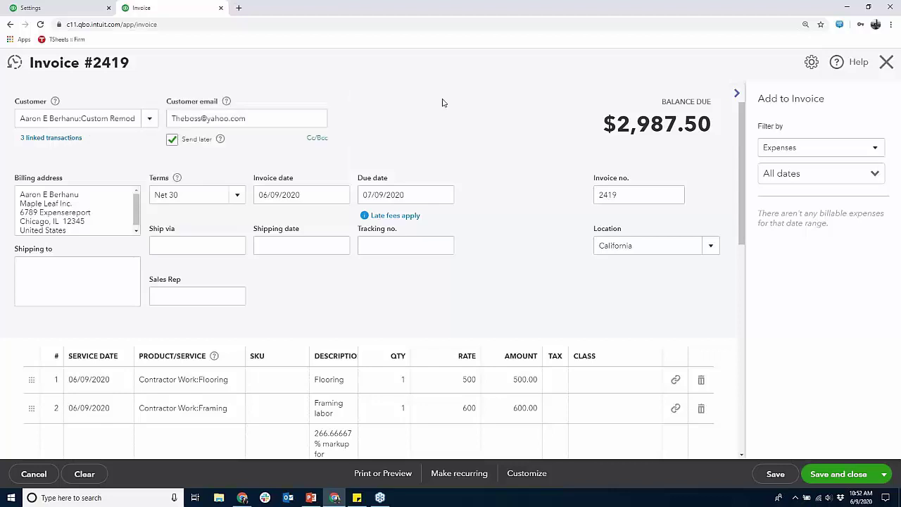
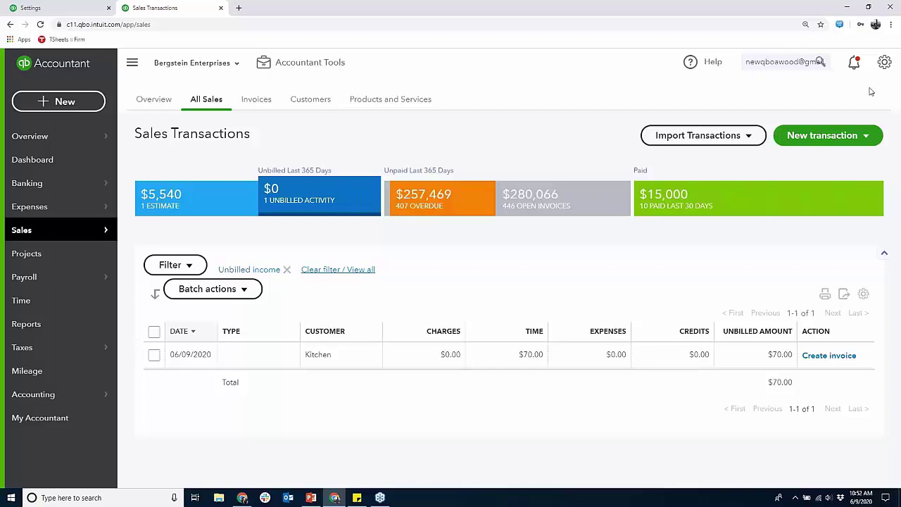
# Open the Automation options in the Advanced section of Account and Settings for editing.
pyautogui.click(884, 61)
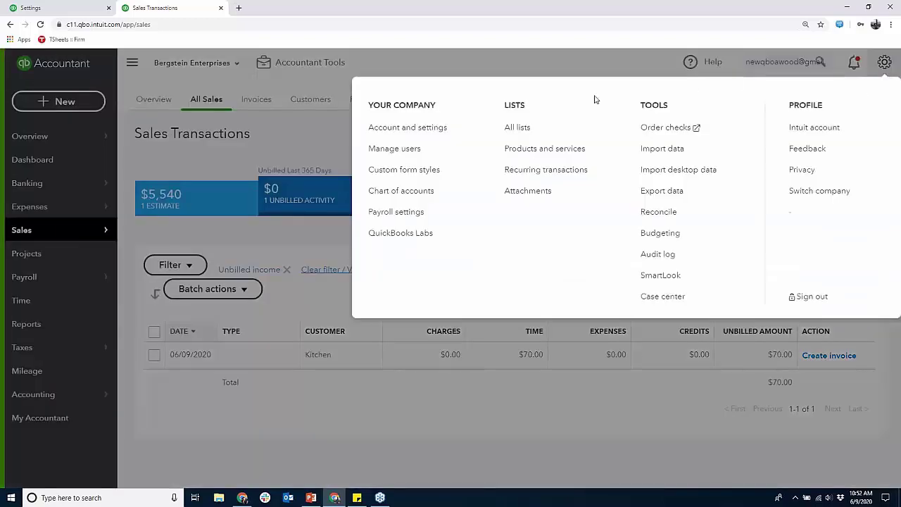
pyautogui.click(437, 127)
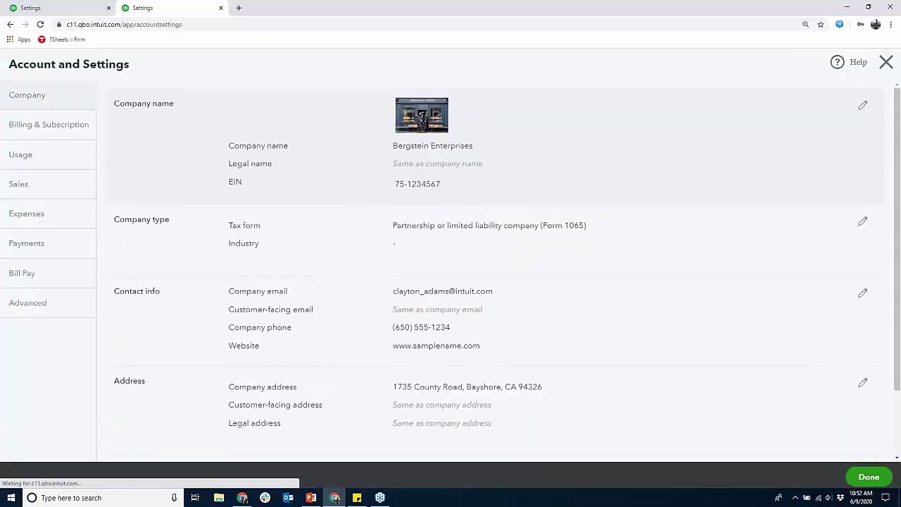
pyautogui.click(52, 315)
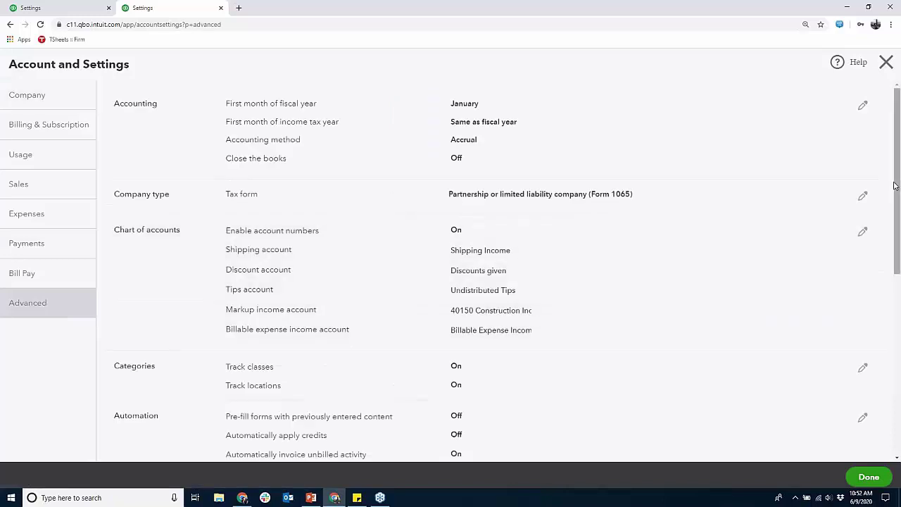
pyautogui.moveTo(896, 188); pyautogui.dragTo(898, 289)
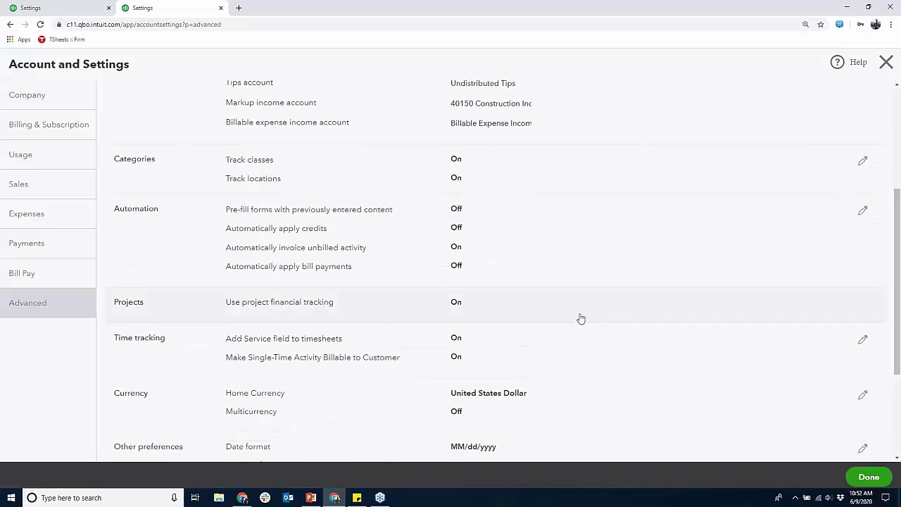
pyautogui.click(547, 246)
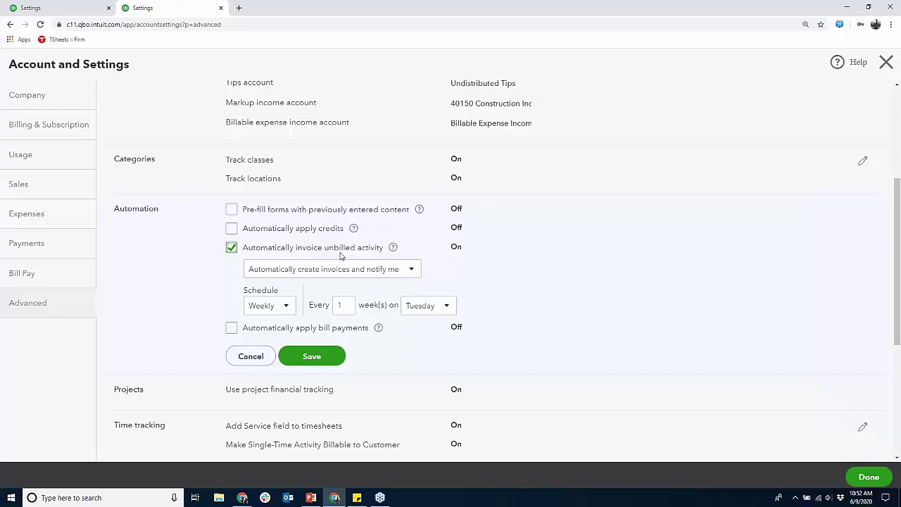
# Try automatic invoicing with "Automatically create invoices and don't notify me" on a Weekly schedule, cancel the changes and close the settings.
pyautogui.click(410, 272)
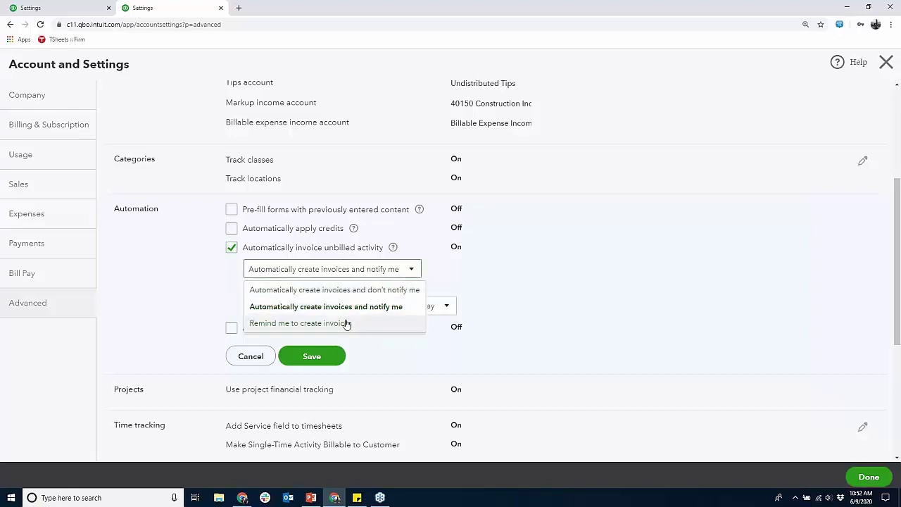
pyautogui.click(334, 289)
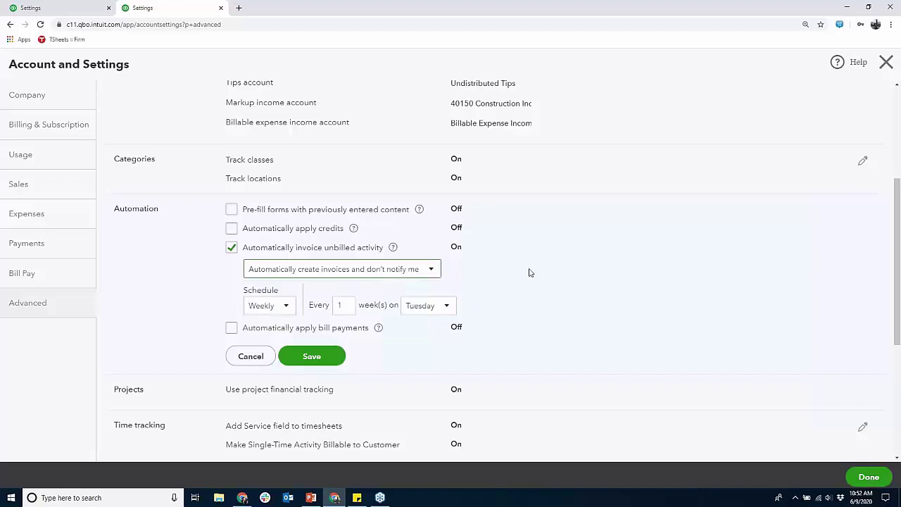
pyautogui.click(286, 307)
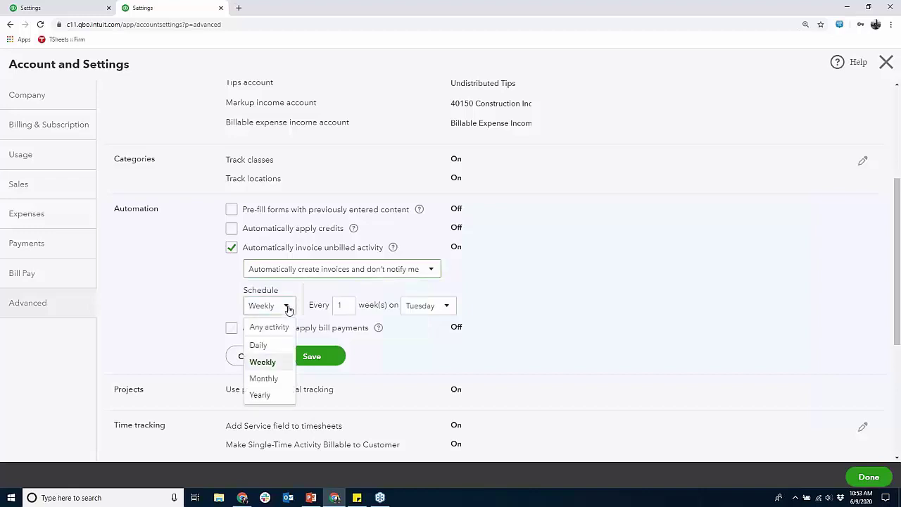
pyautogui.click(272, 363)
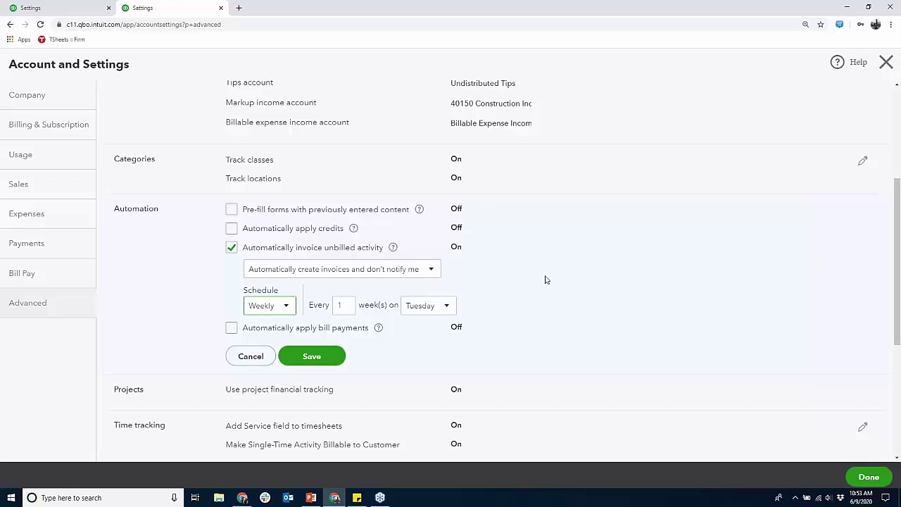
pyautogui.click(249, 355)
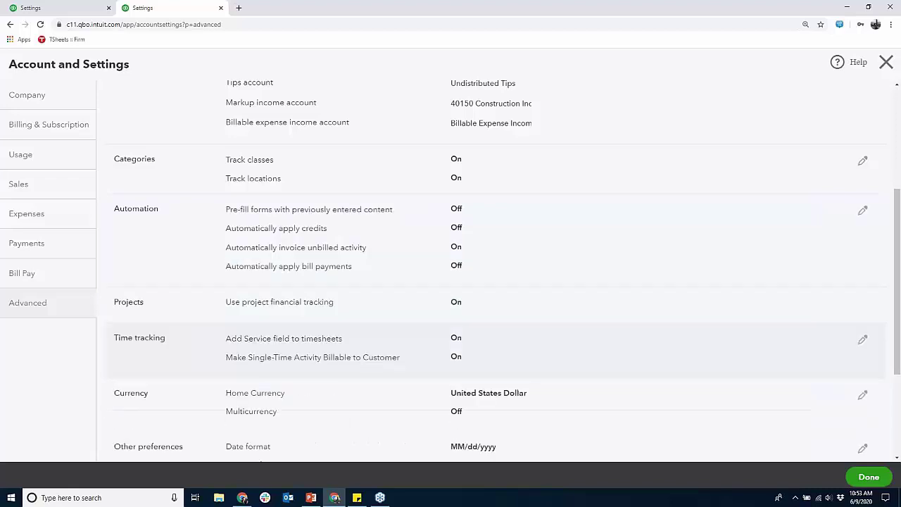
pyautogui.click(886, 62)
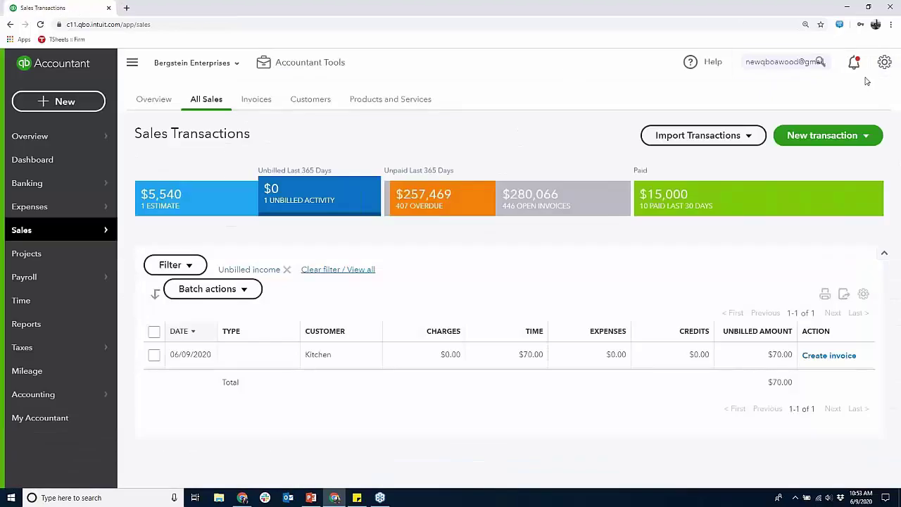
# Open the Recurring Transactions list.
pyautogui.click(883, 65)
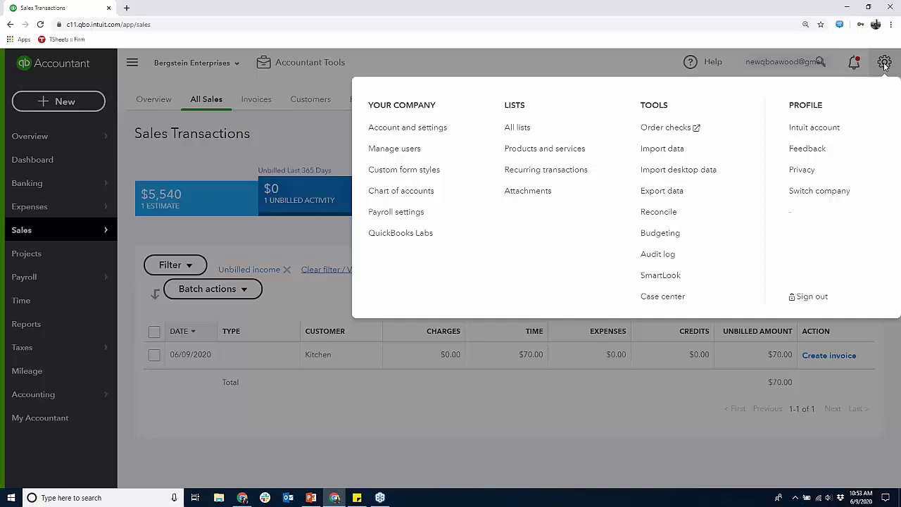
pyautogui.click(578, 169)
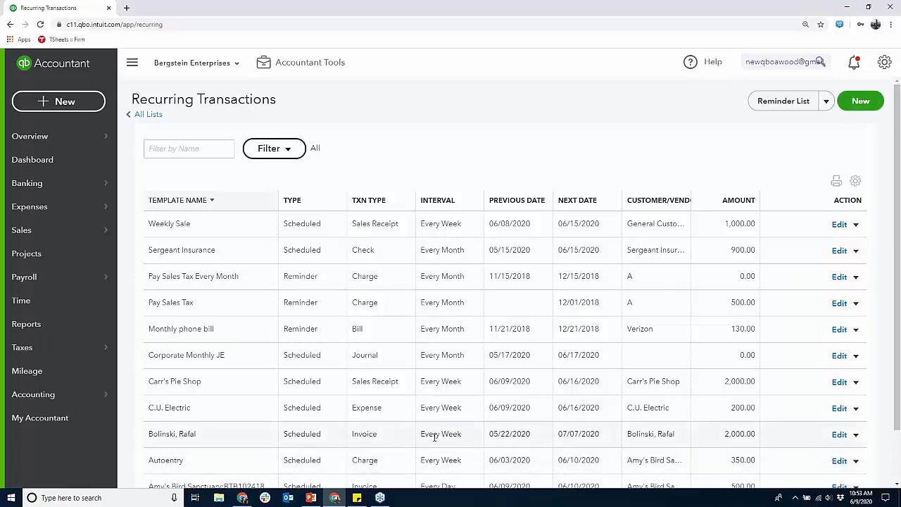
# Try enabling "Automatically send emails" on the weekly recurring invoice template with next date 07/07/2020, and leave the template without saving.
pyautogui.click(839, 435)
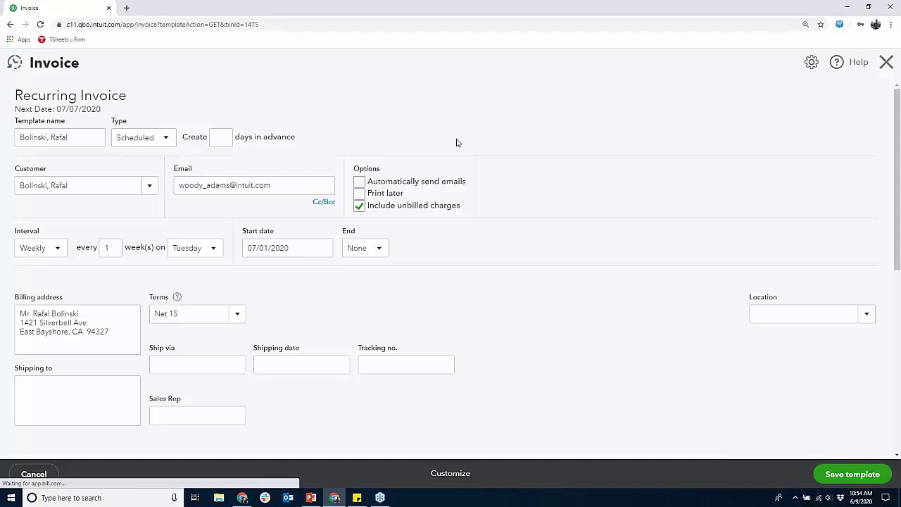
pyautogui.click(362, 184)
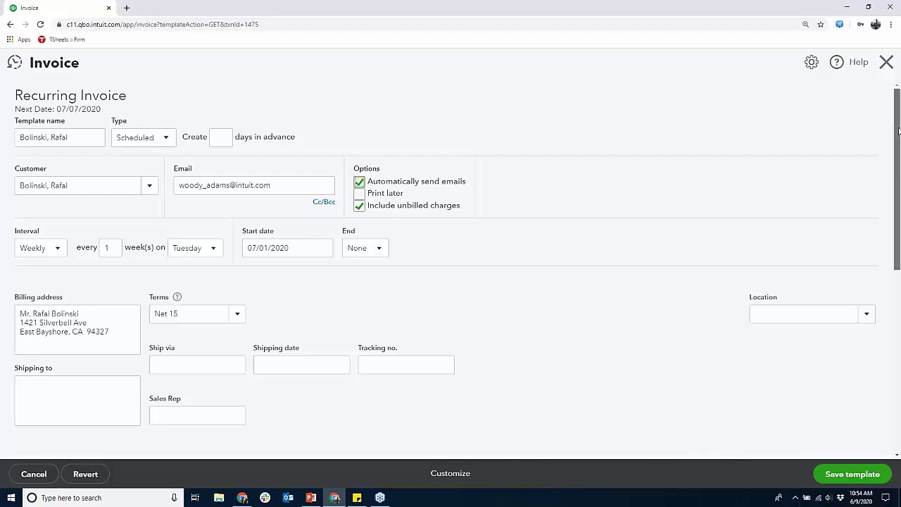
pyautogui.moveTo(898, 131)
pyautogui.mouseDown()
pyautogui.moveTo(898, 173)
pyautogui.moveTo(899, 133)
pyautogui.mouseUp()
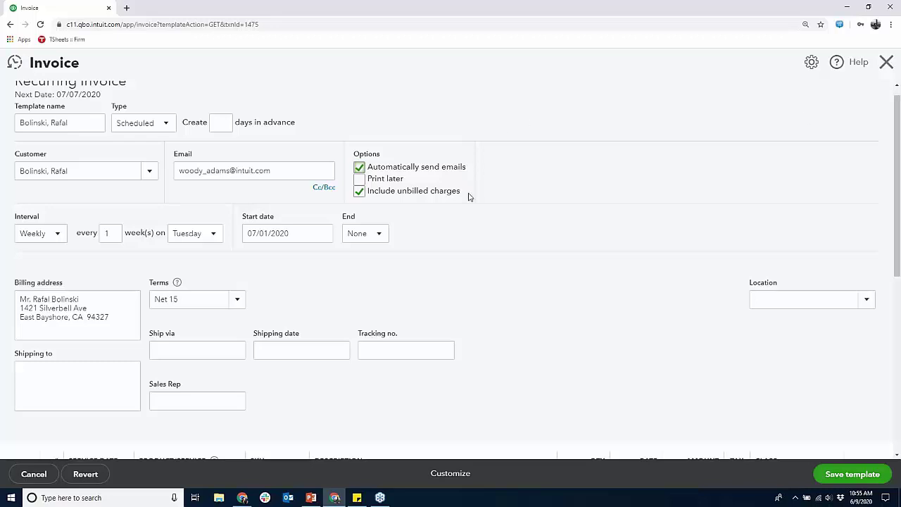
pyautogui.click(40, 477)
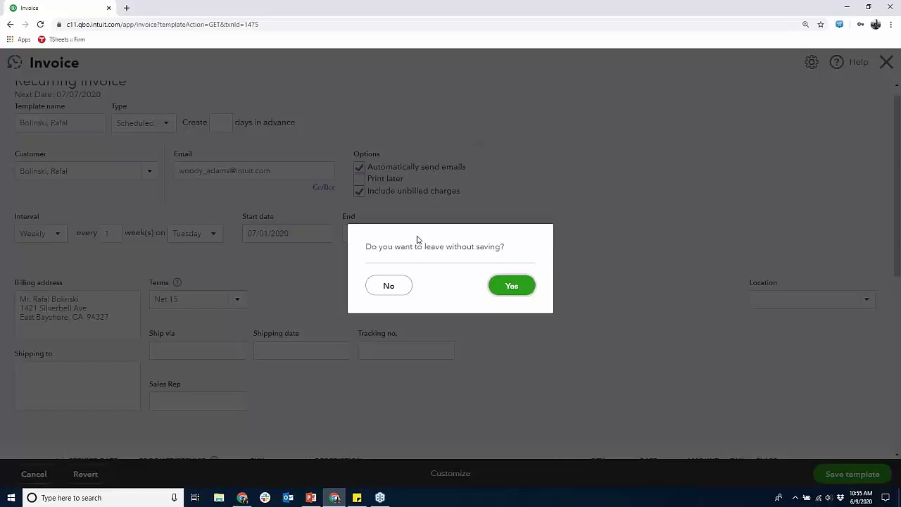
pyautogui.click(514, 284)
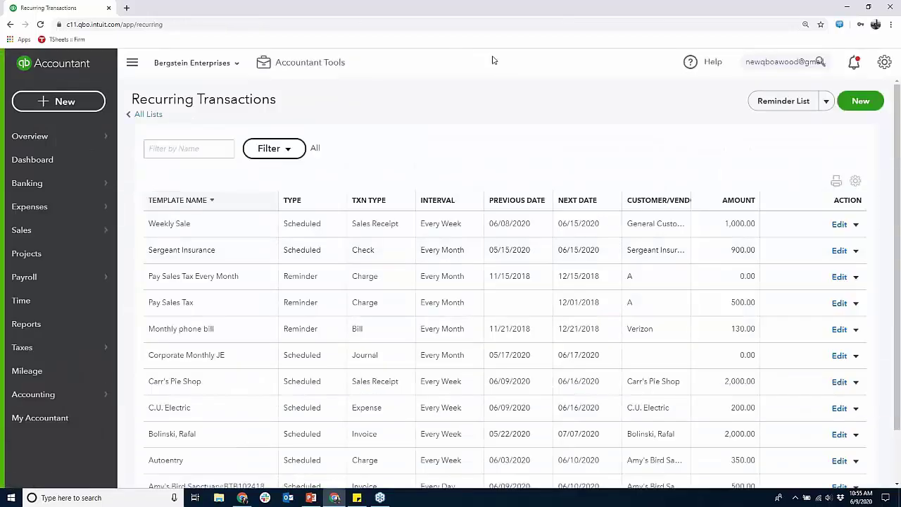
# Find the Unbilled charges report among the standard reports and open it.
pyautogui.click(32, 324)
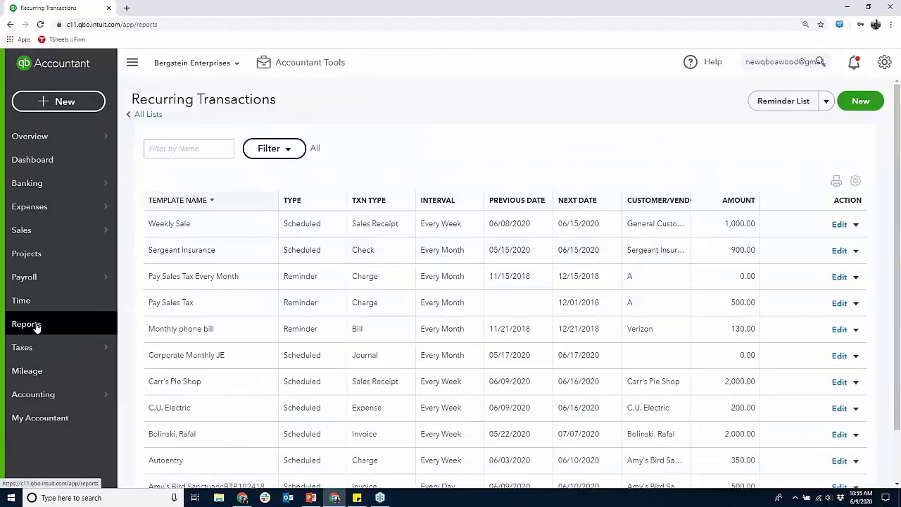
pyautogui.click(590, 138)
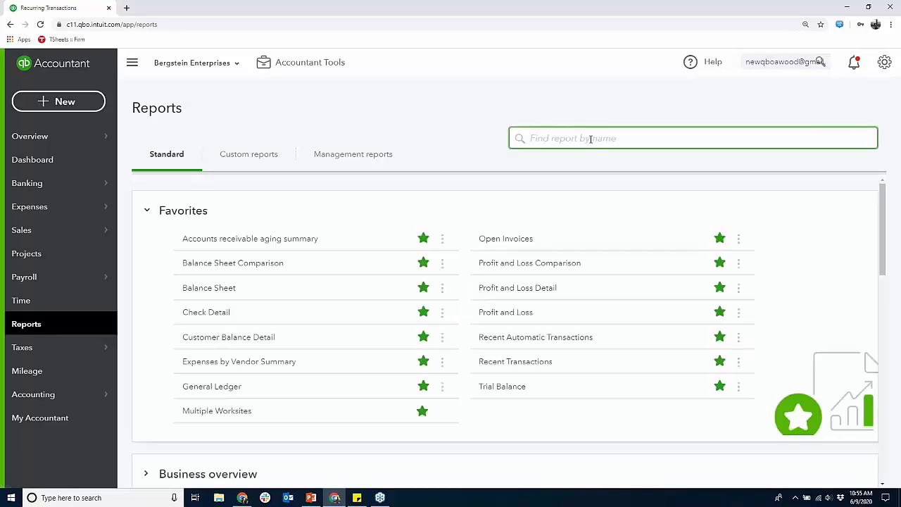
pyautogui.write('unb')
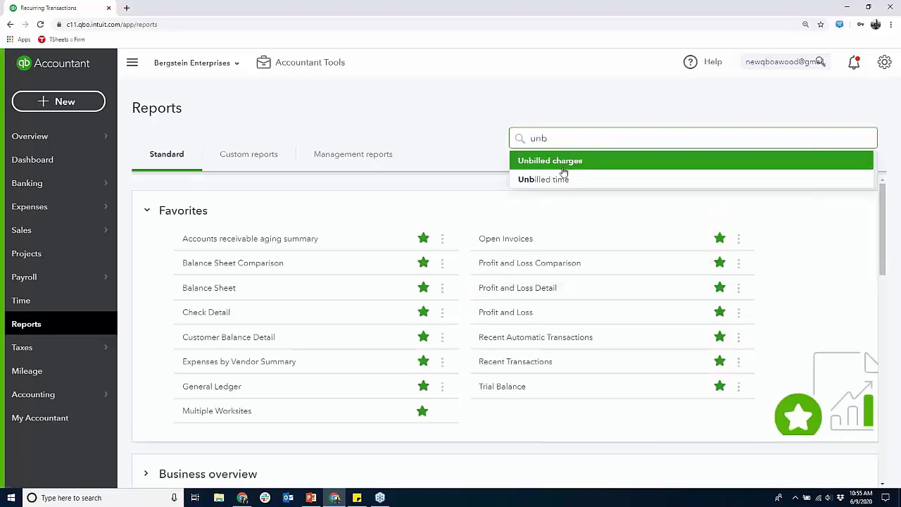
pyautogui.click(563, 163)
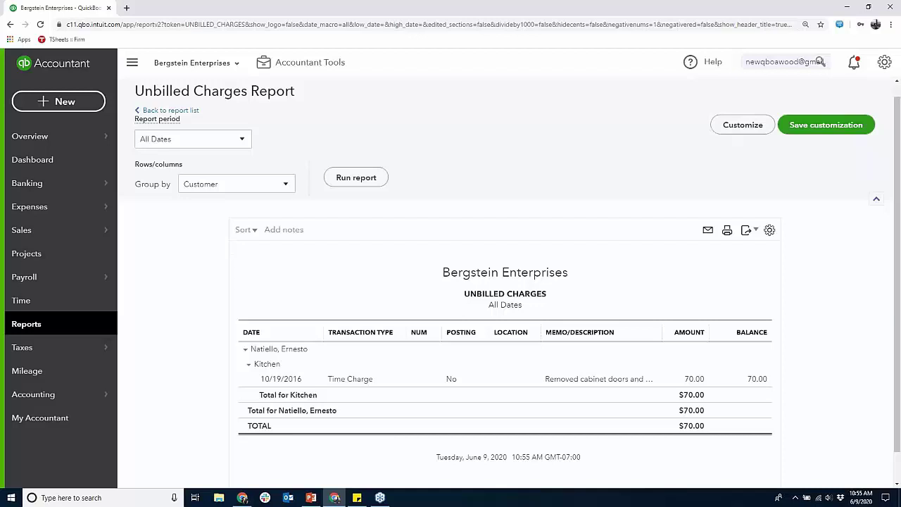